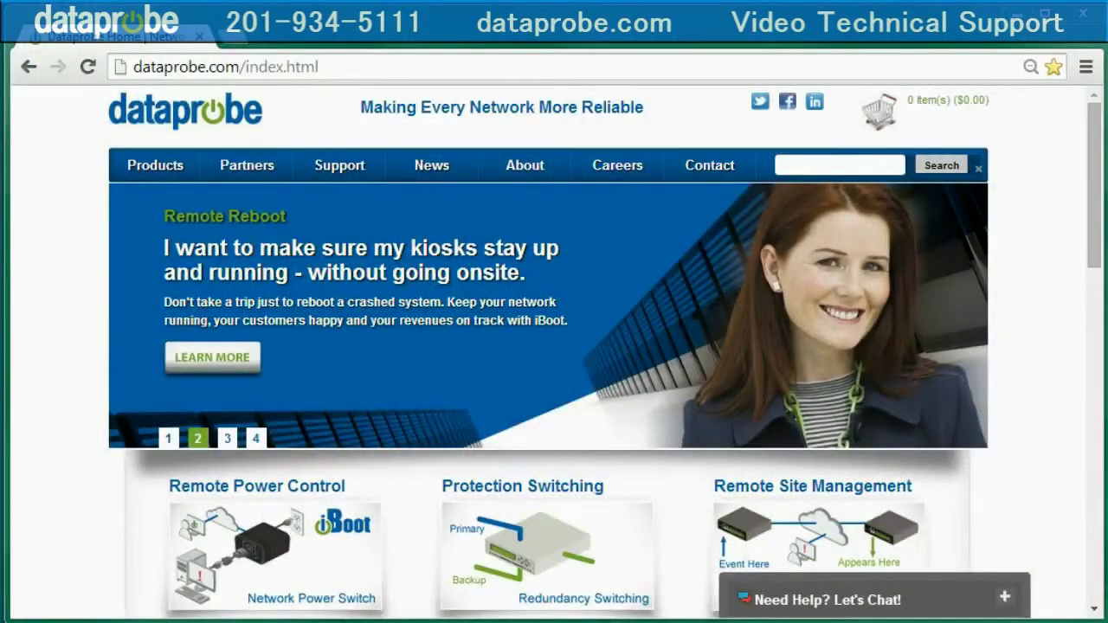
Step: Download dmusetup_v1.10.11.14.exe from the iBoot-G2 support page into C:\install\DMU
left_click(347, 171)
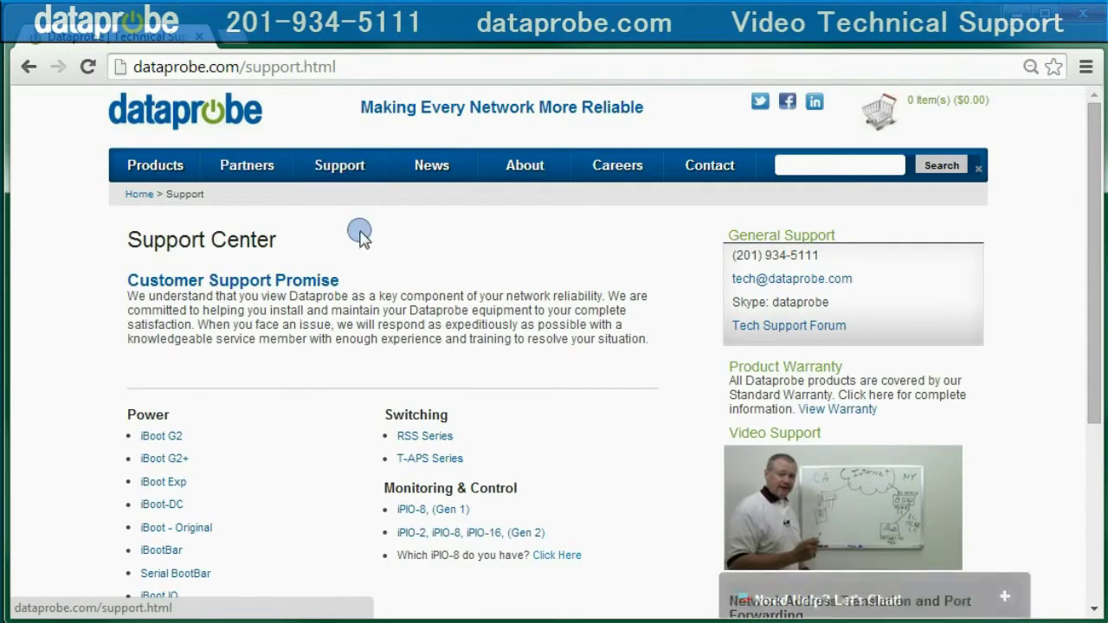
left_click(169, 437)
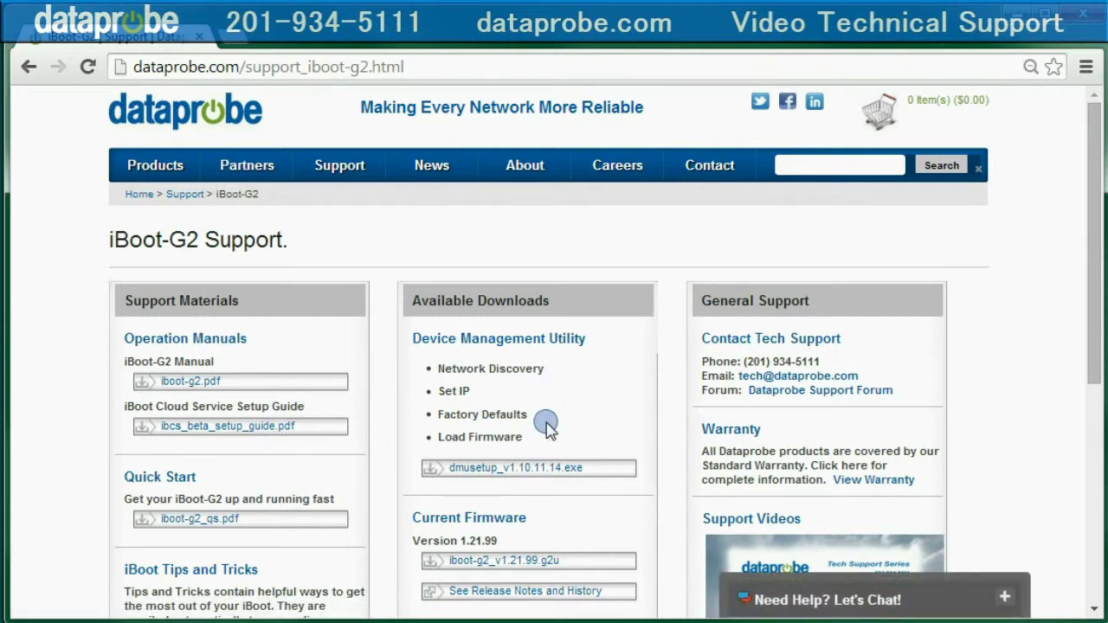
left_click(575, 473)
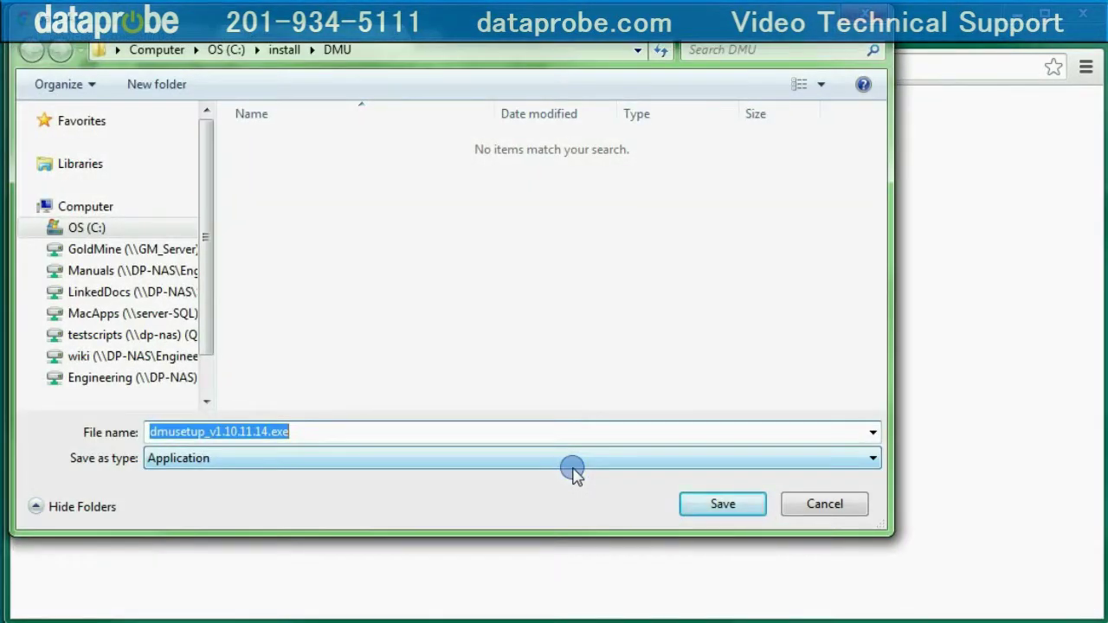
left_click(719, 505)
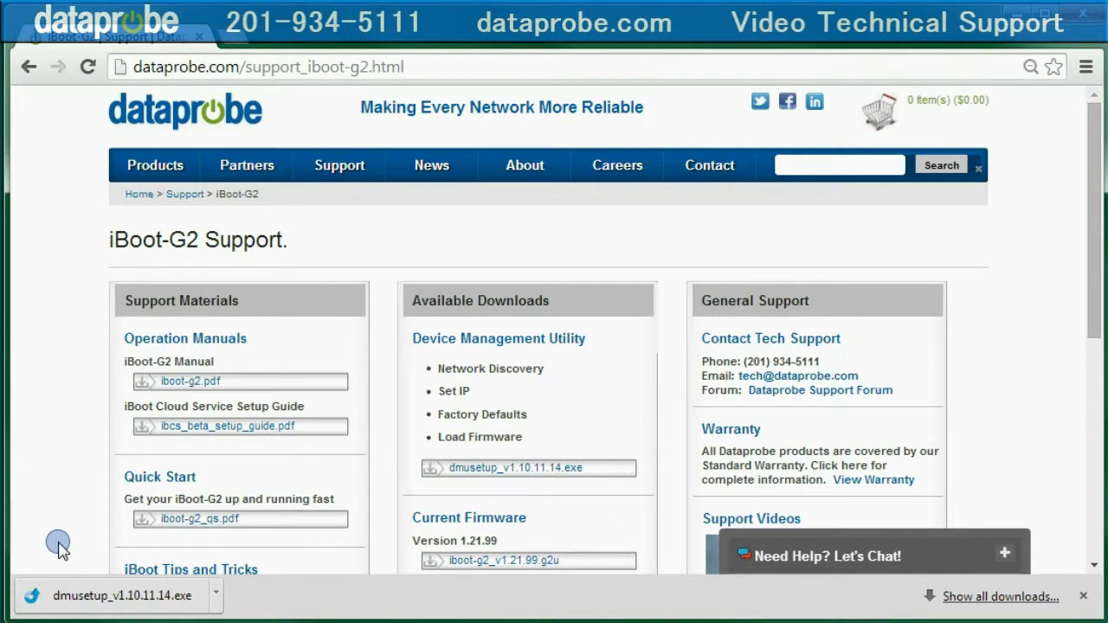
Step: Run the downloaded installer and install DMU into C:\Program Files (x86)\Dataprobe\DMU with default settings
left_click(76, 596)
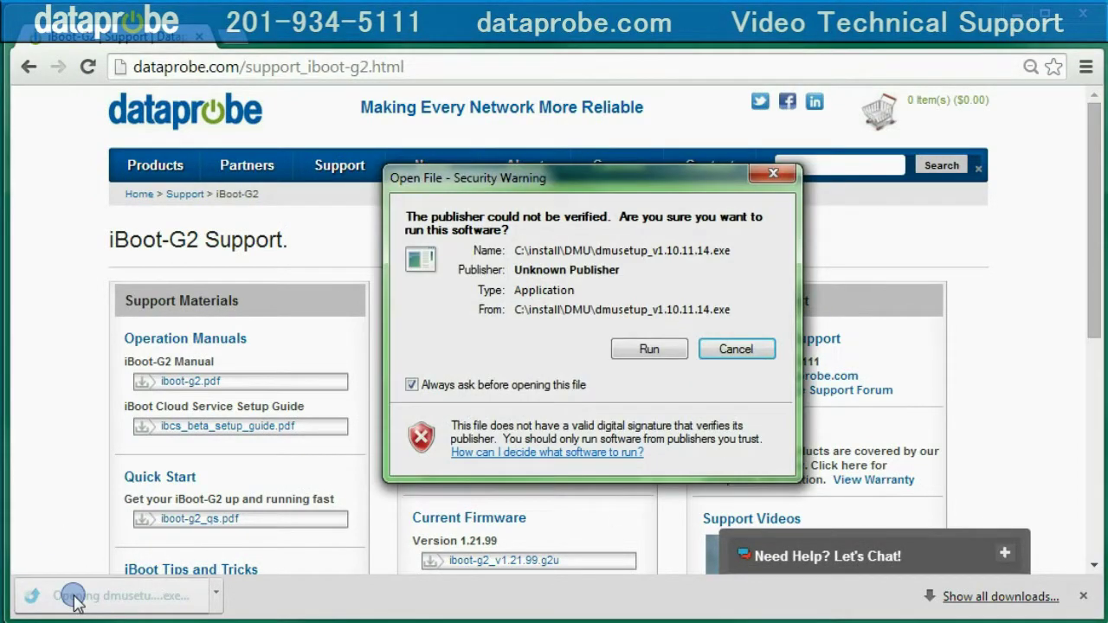
left_click(641, 351)
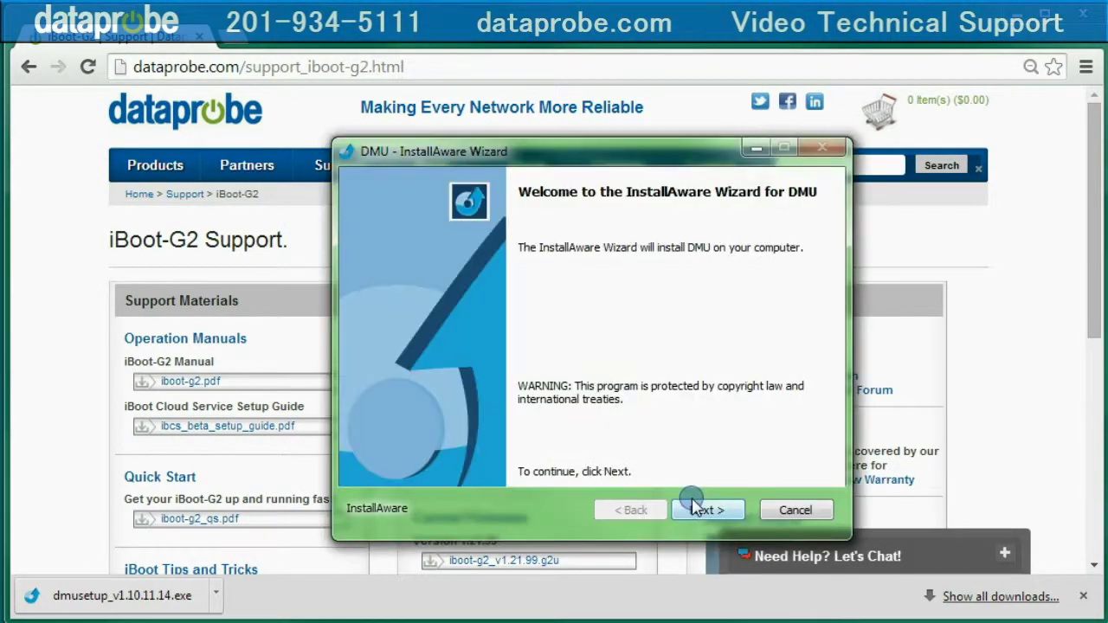
left_click(702, 511)
left_click(703, 512)
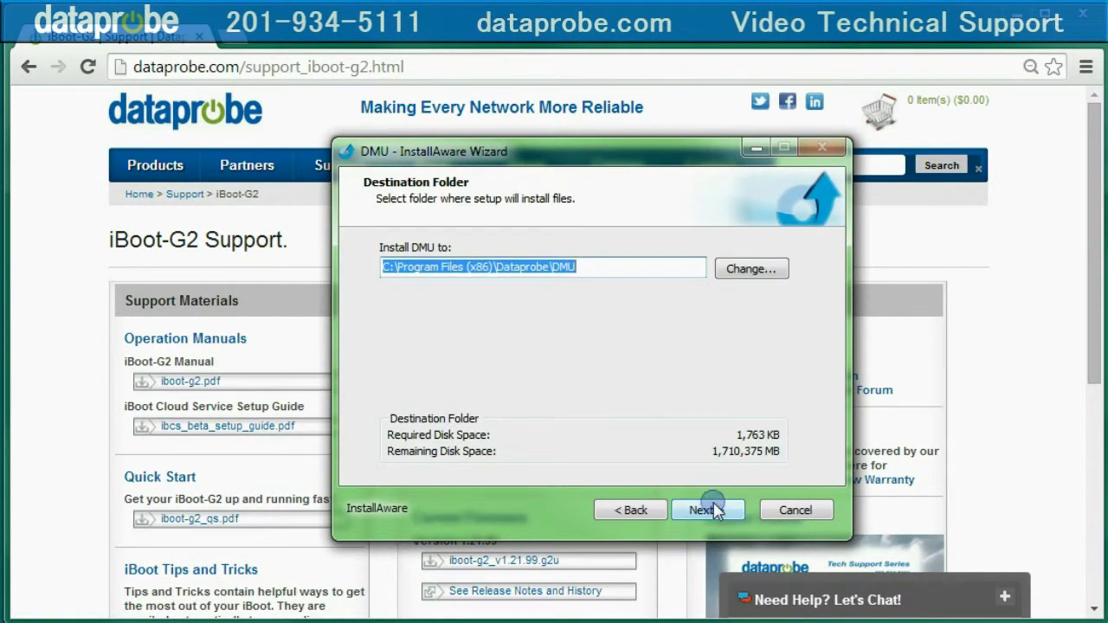
left_click(706, 510)
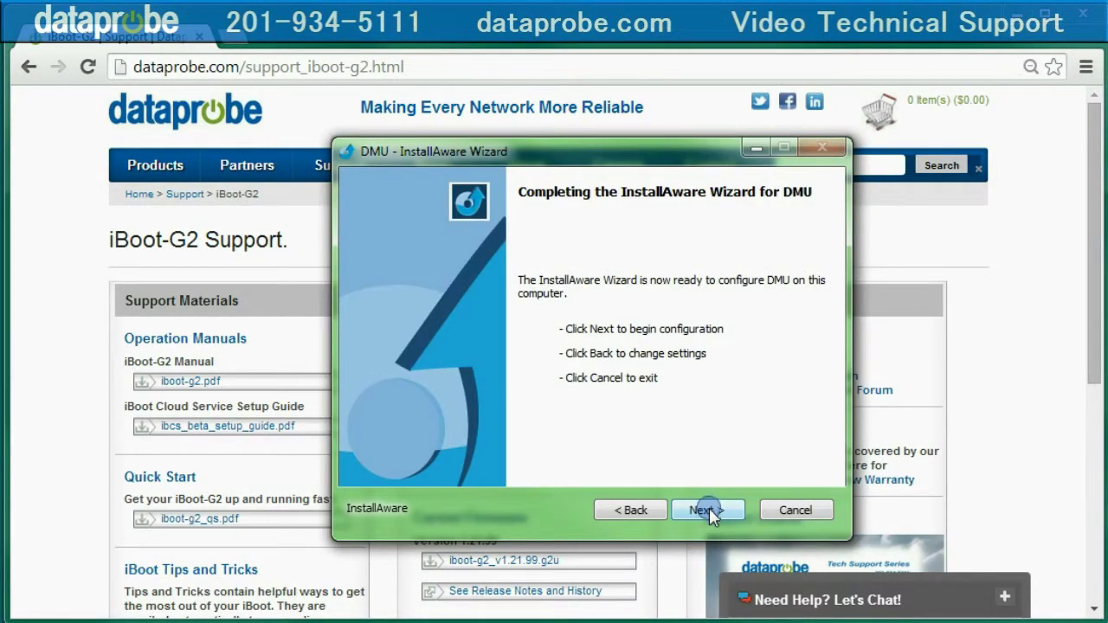
left_click(705, 510)
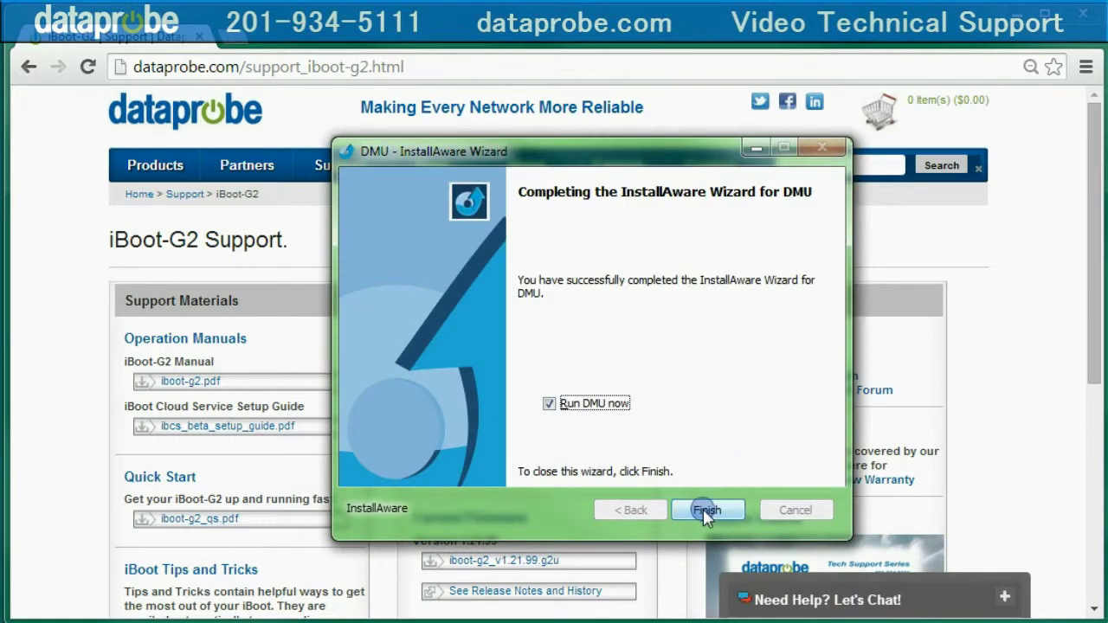
left_click(704, 508)
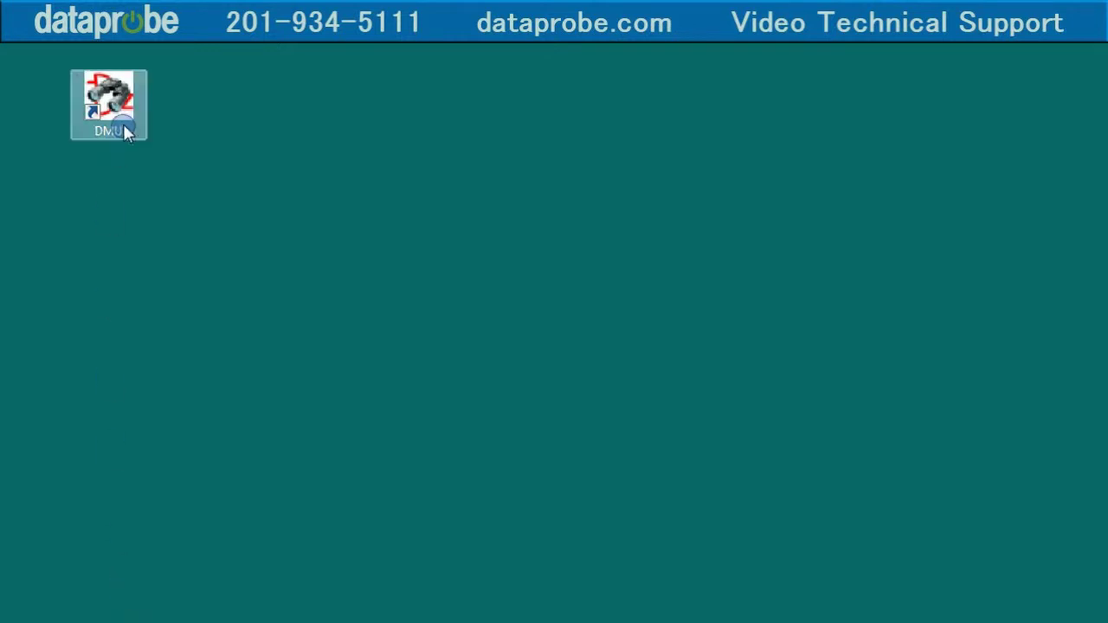
Step: Launch DMU and set its local discovery address to 10.10.10.130
double_click(126, 119)
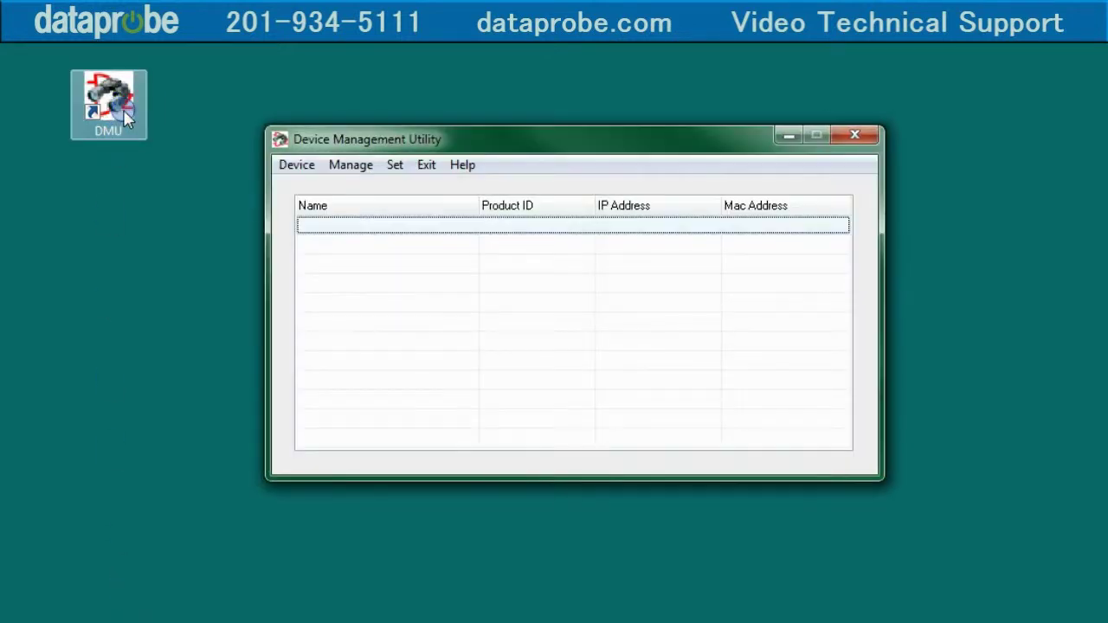
left_click(162, 137)
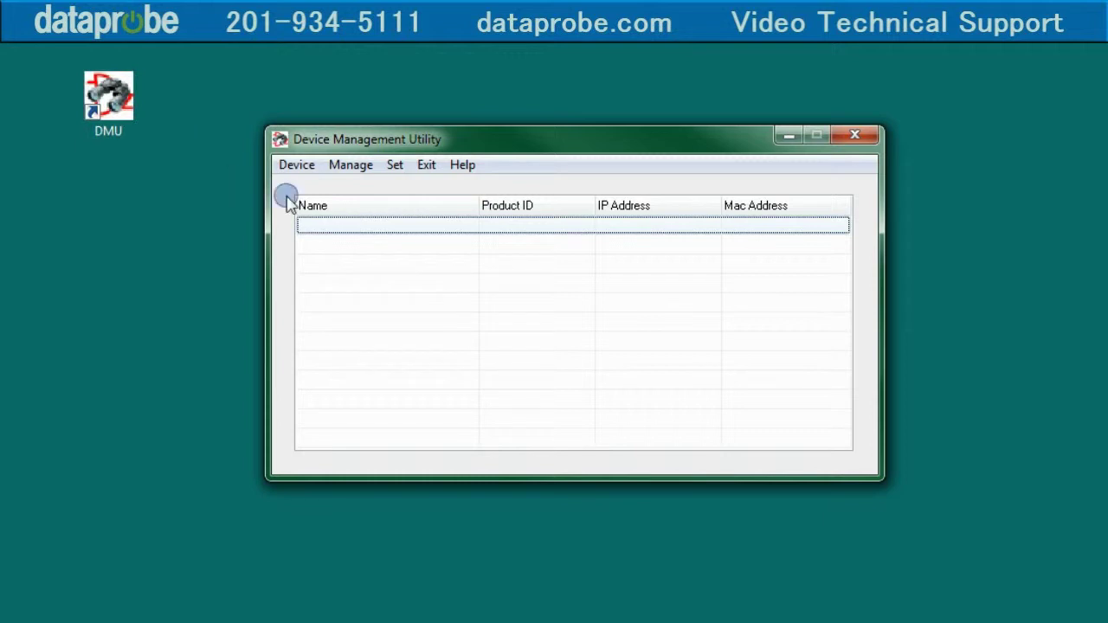
left_click(396, 166)
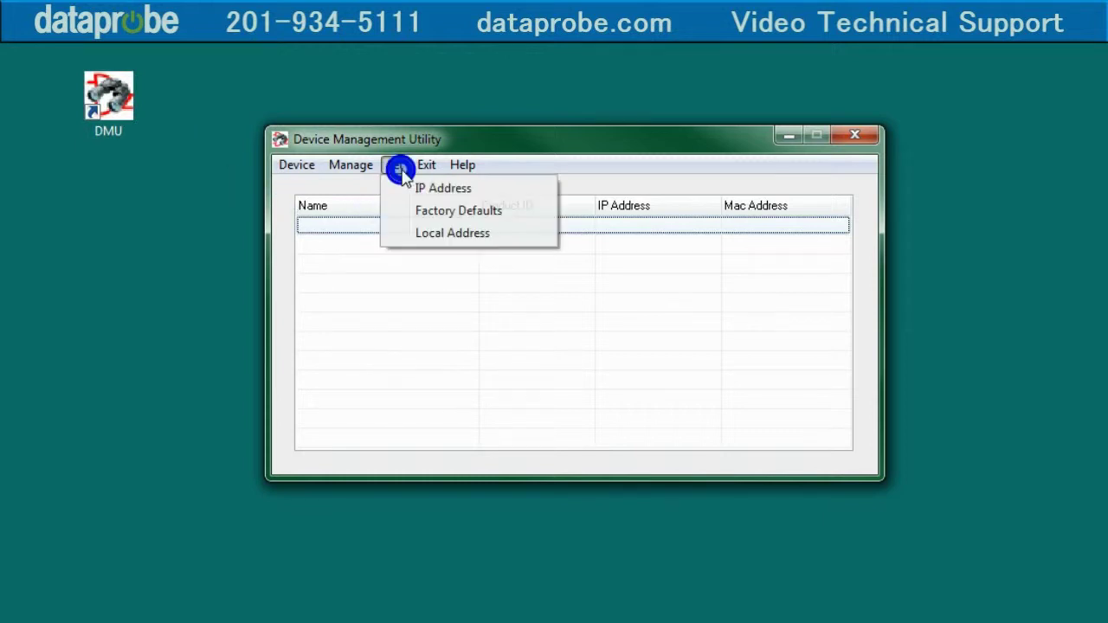
left_click(448, 233)
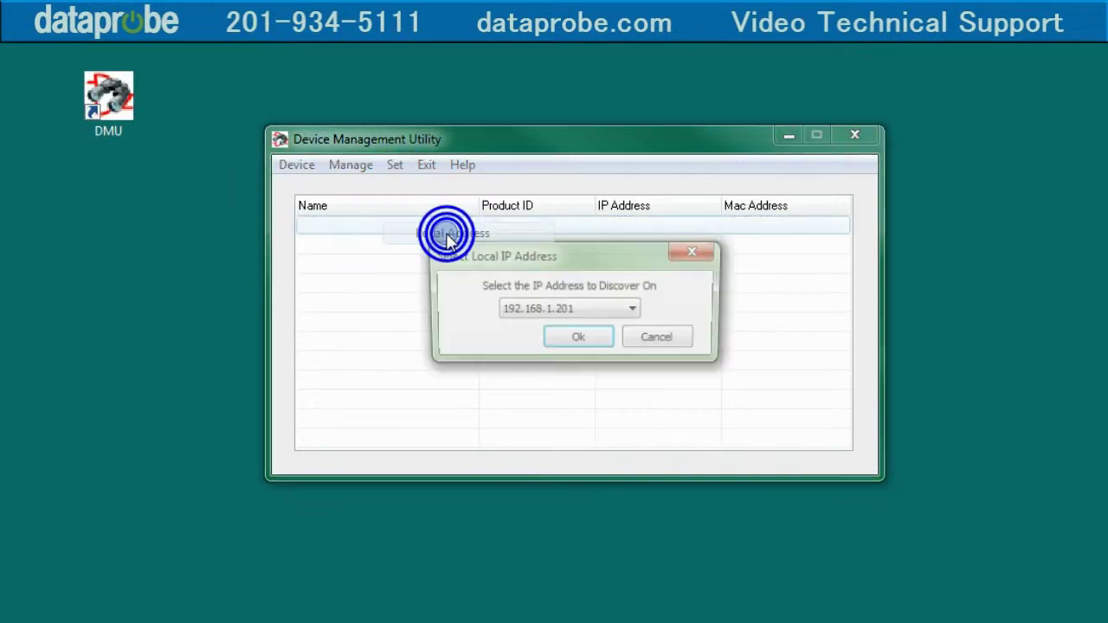
left_click(635, 310)
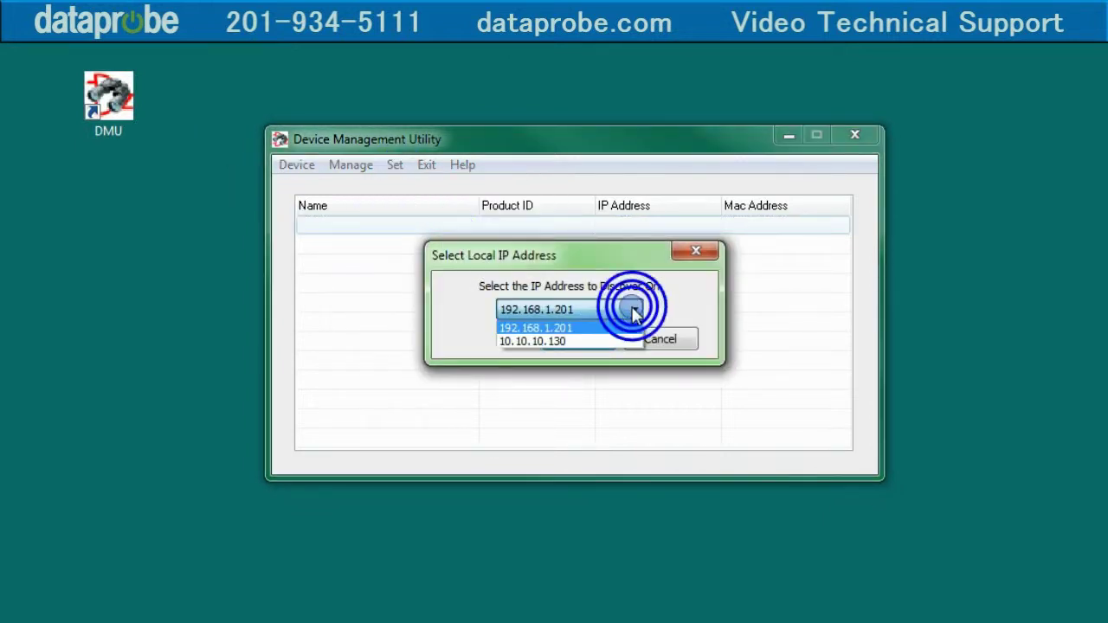
left_click(592, 341)
left_click(578, 339)
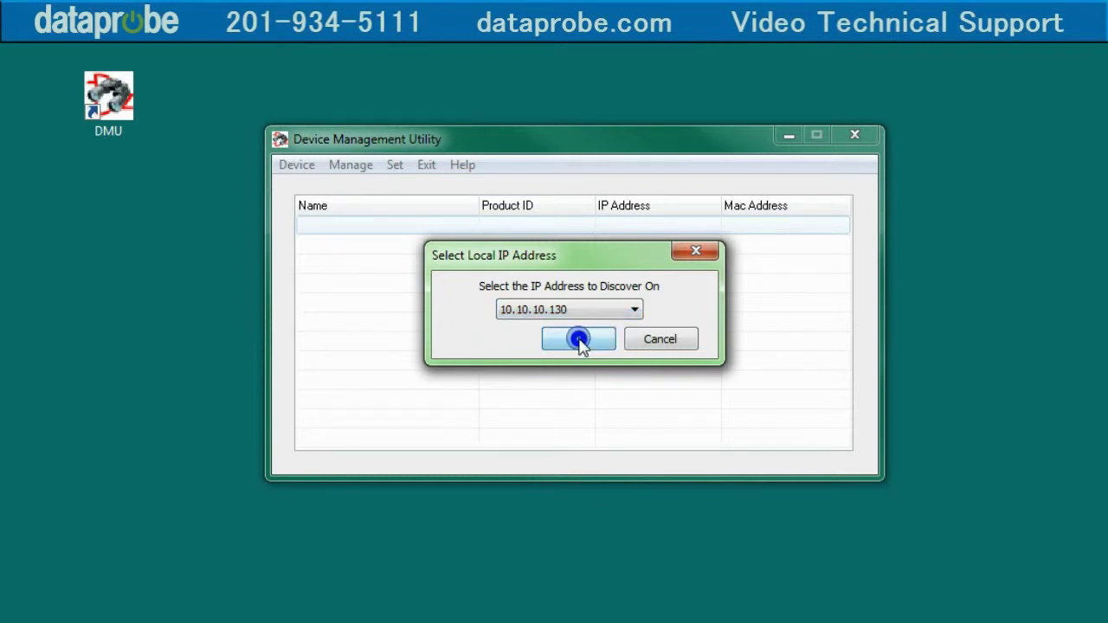
Step: Discover devices and select the New iBoot unit at 192.168.1.254
left_click(294, 167)
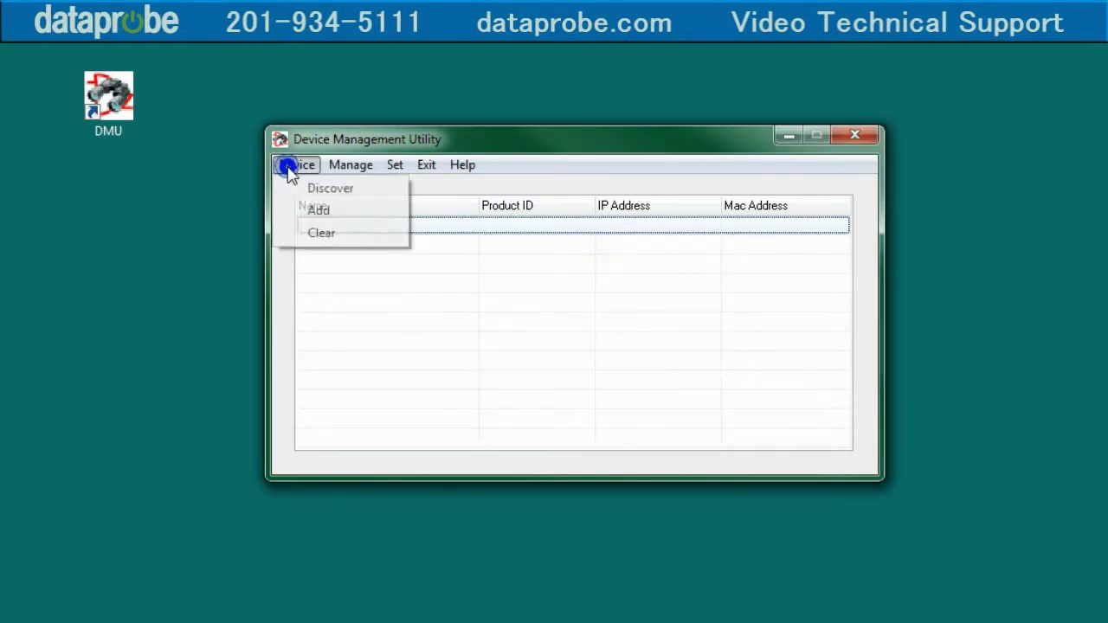
left_click(318, 189)
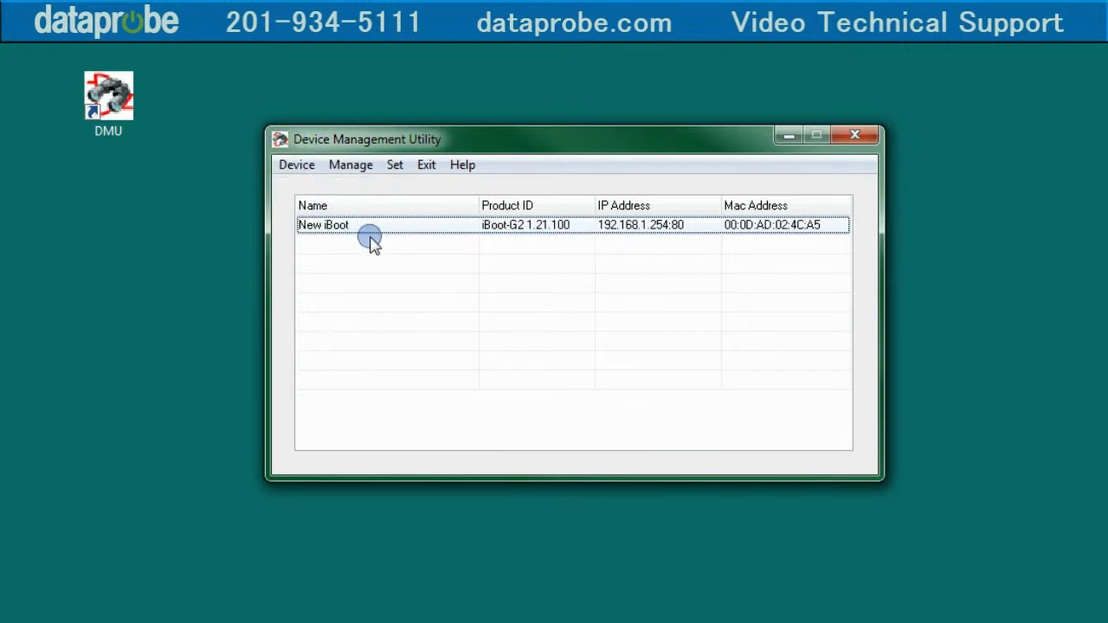
left_click(396, 224)
Step: Change the New iBoot unit's IP address to 10.10.10.254
left_click(396, 166)
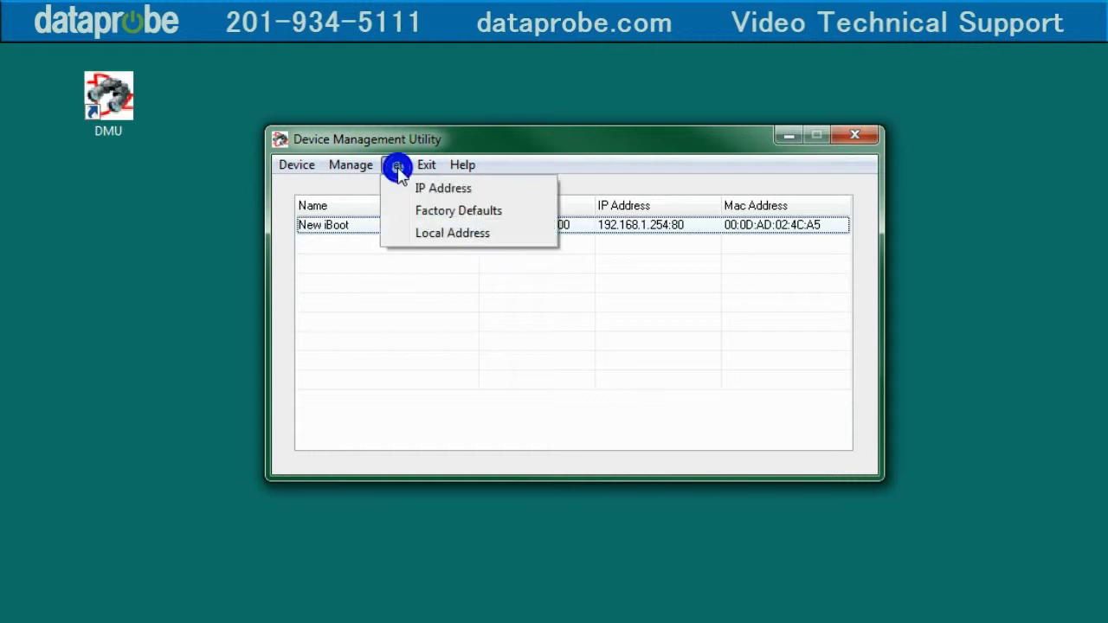
left_click(416, 189)
left_click(521, 319)
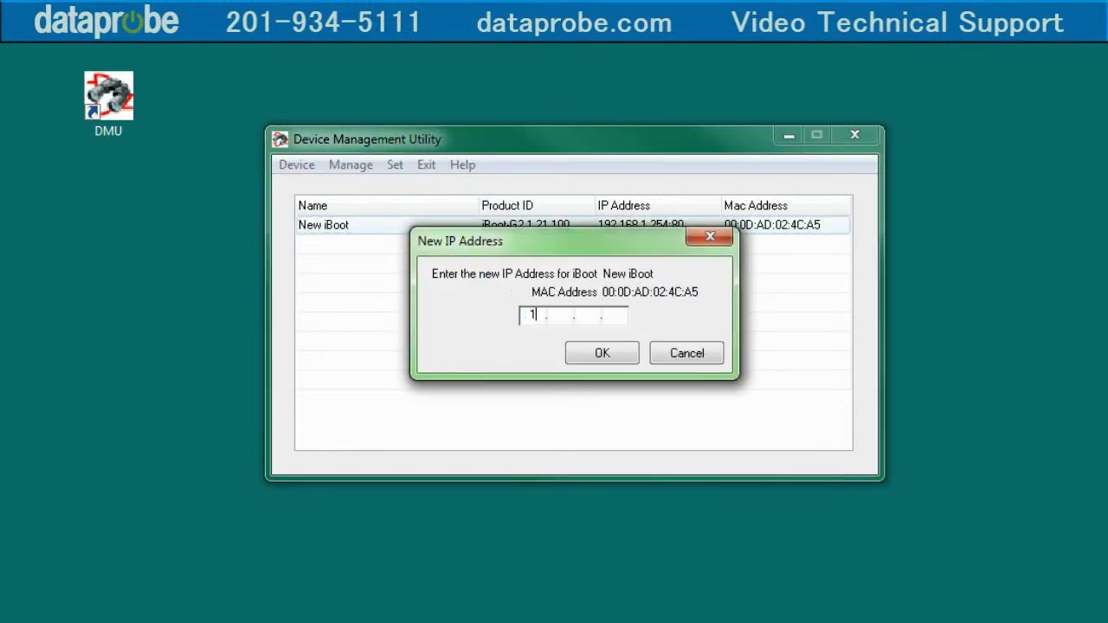
type("10.10.")
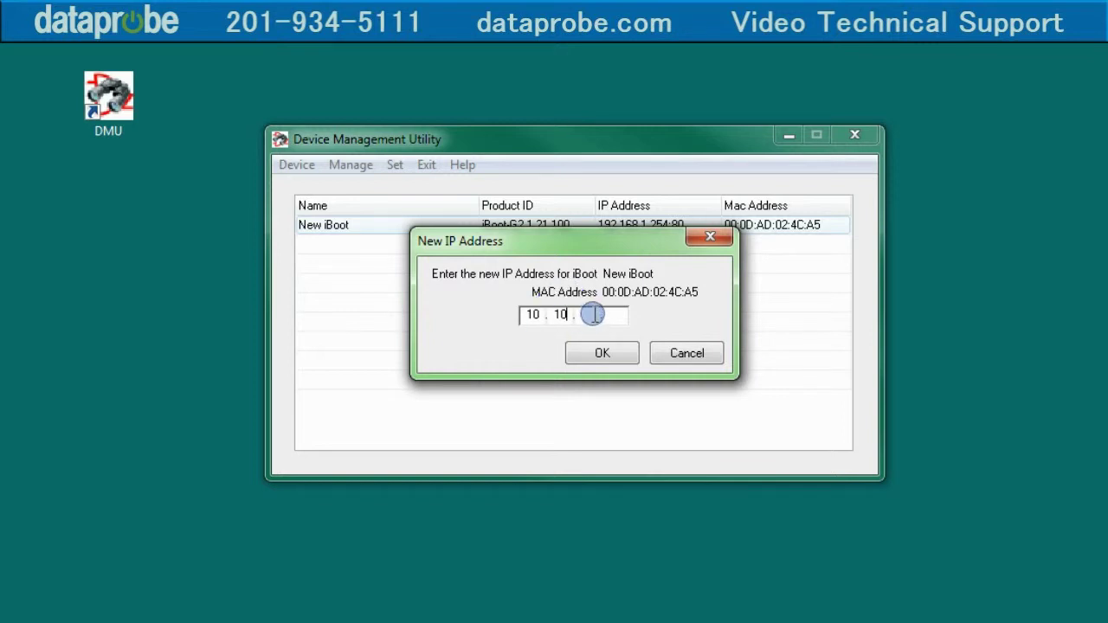
type("10")
left_click(620, 316)
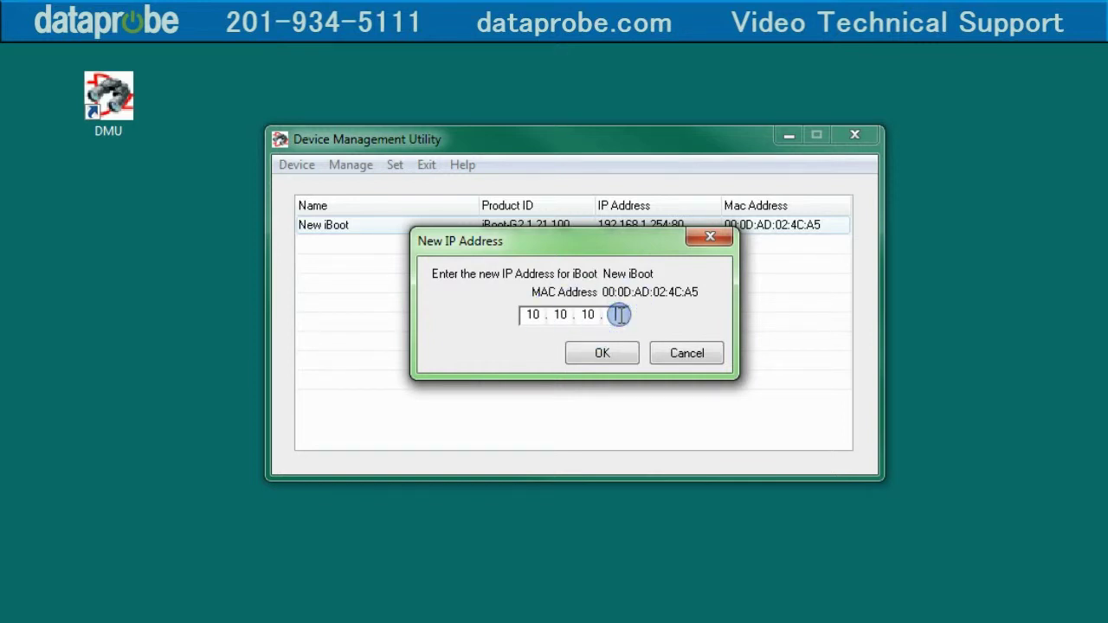
left_click(597, 353)
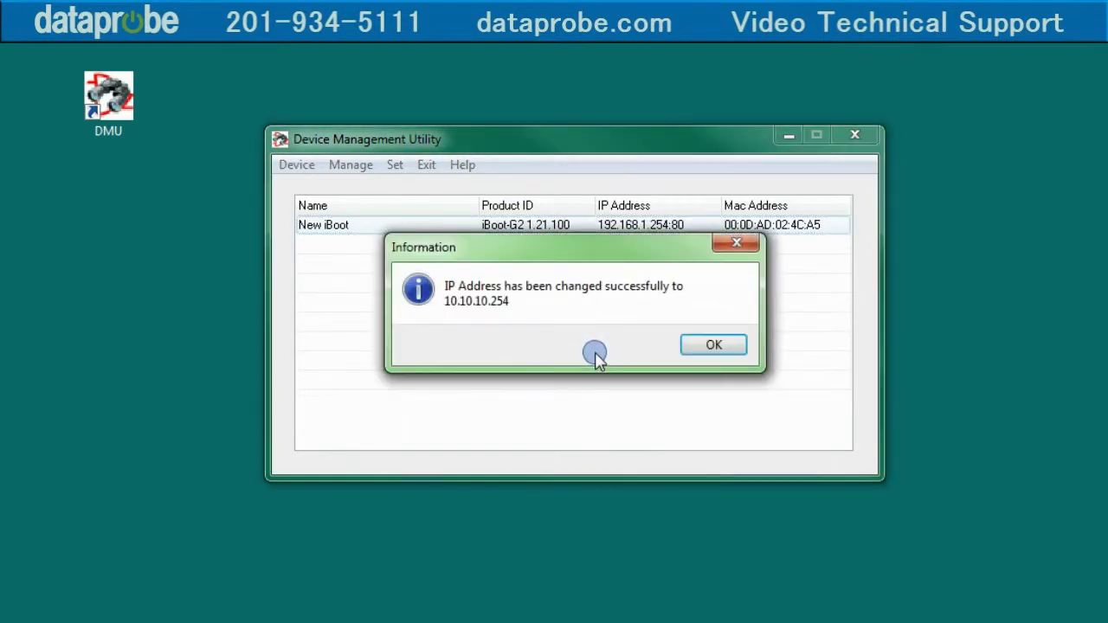
left_click(725, 346)
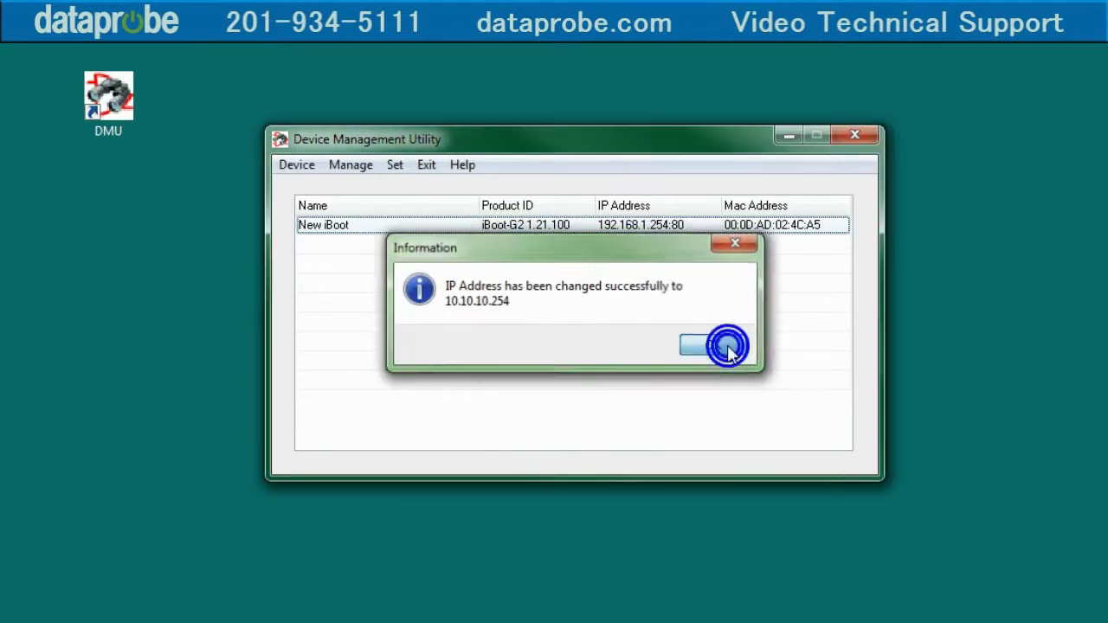
Step: Rediscover devices, select New iBoot, and open its web page in the browser
left_click(297, 165)
left_click(309, 189)
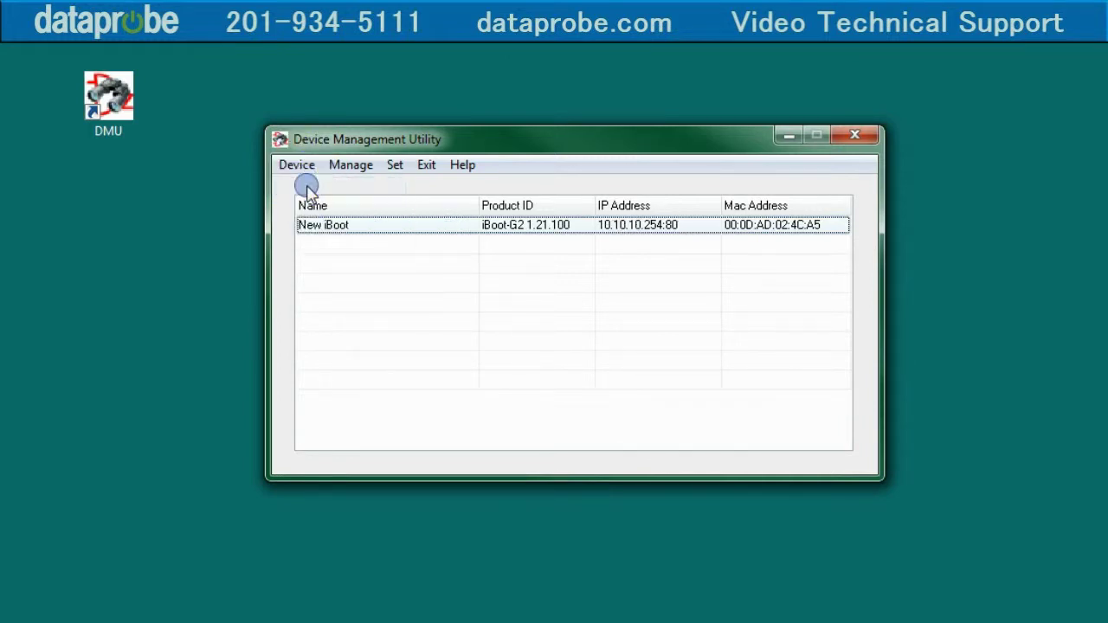
left_click(359, 224)
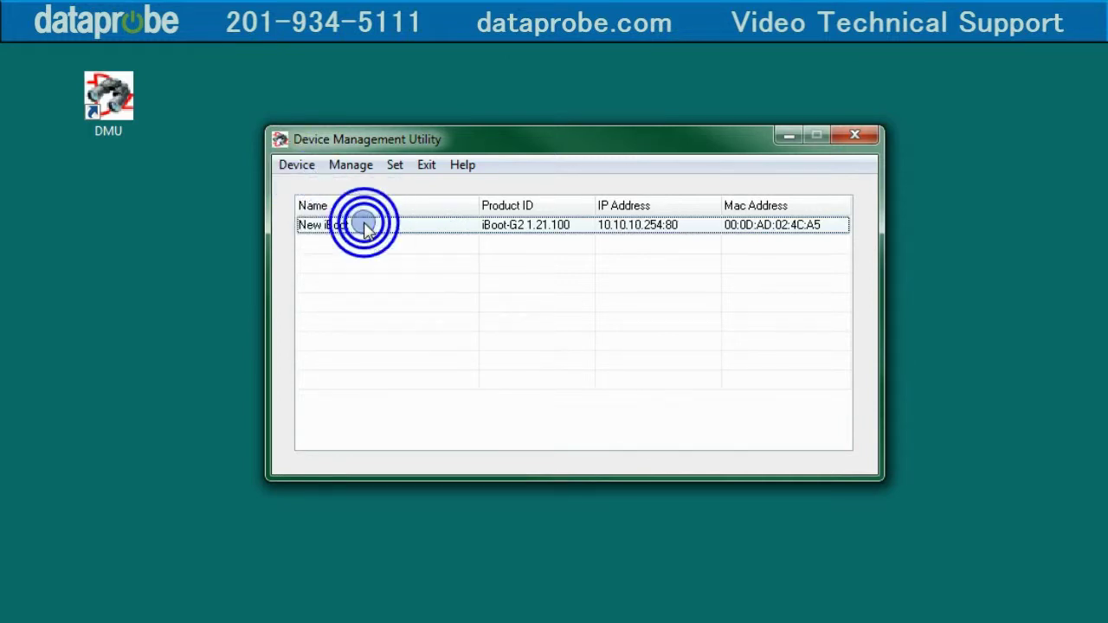
left_click(351, 169)
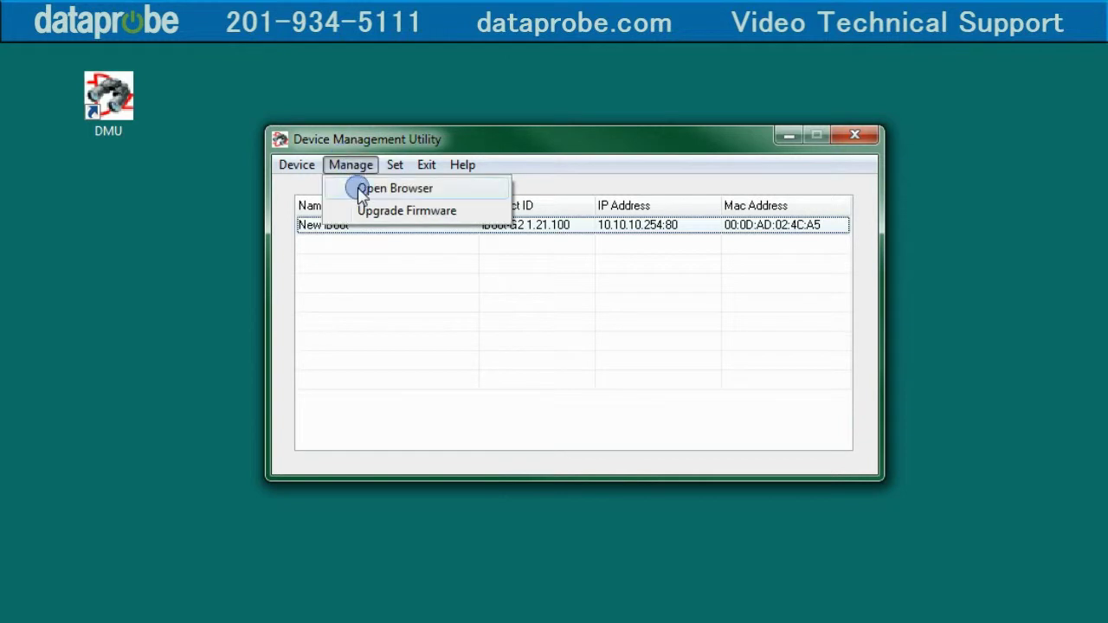
left_click(362, 190)
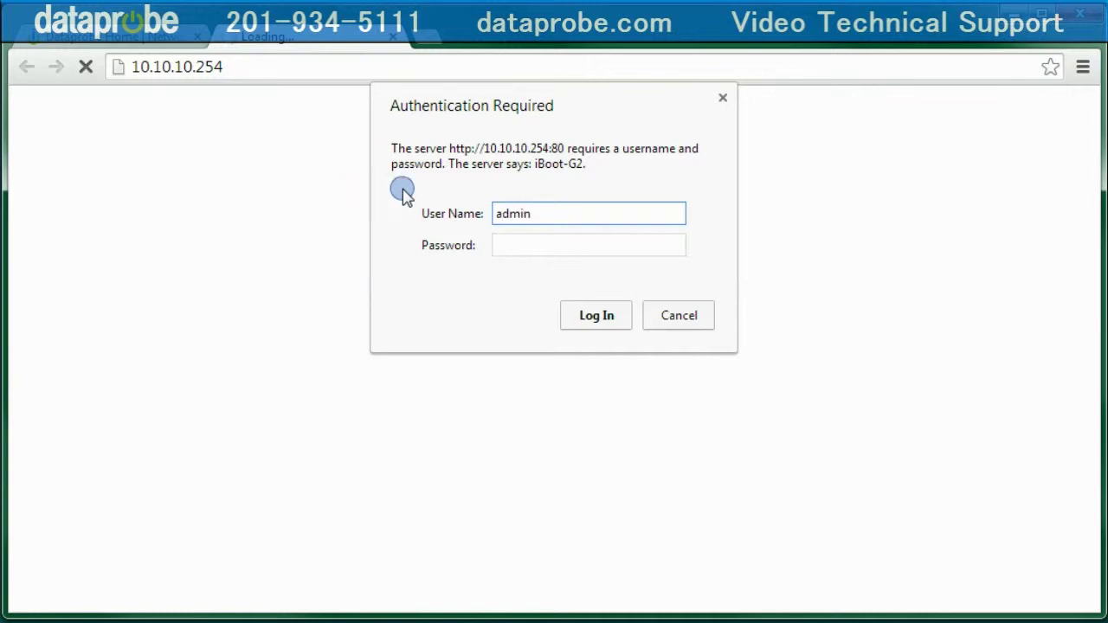
Step: Log in to the iBoot, change the Network gateway to 10.10.10.1, save, and reboot
left_click(509, 246)
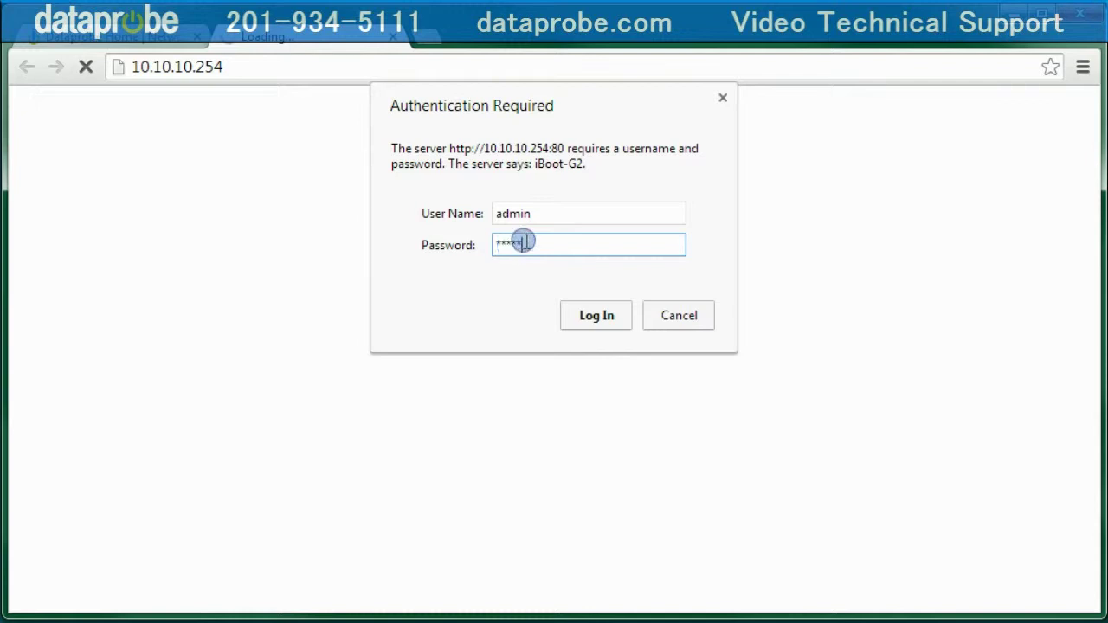
left_click(596, 315)
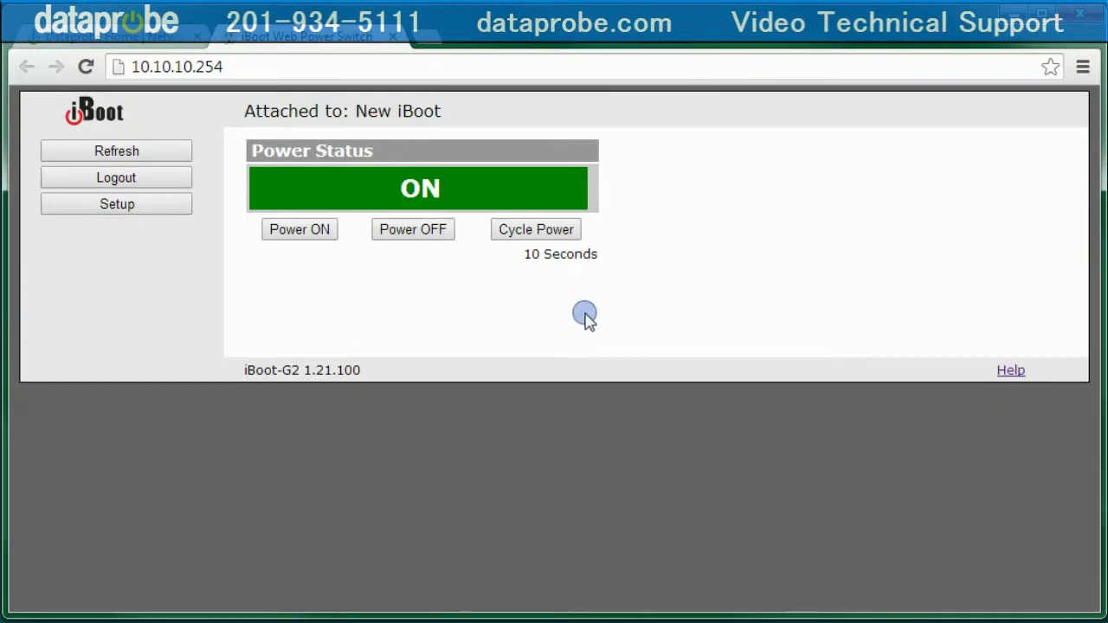
left_click(134, 205)
left_click(125, 179)
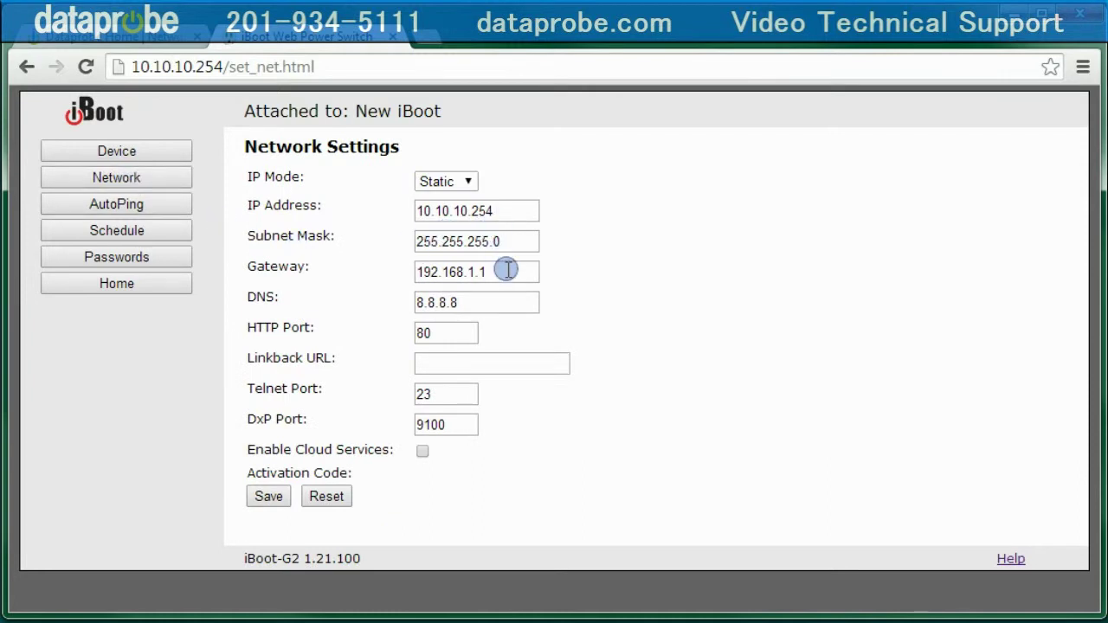
left_click_drag(514, 273, 294, 292)
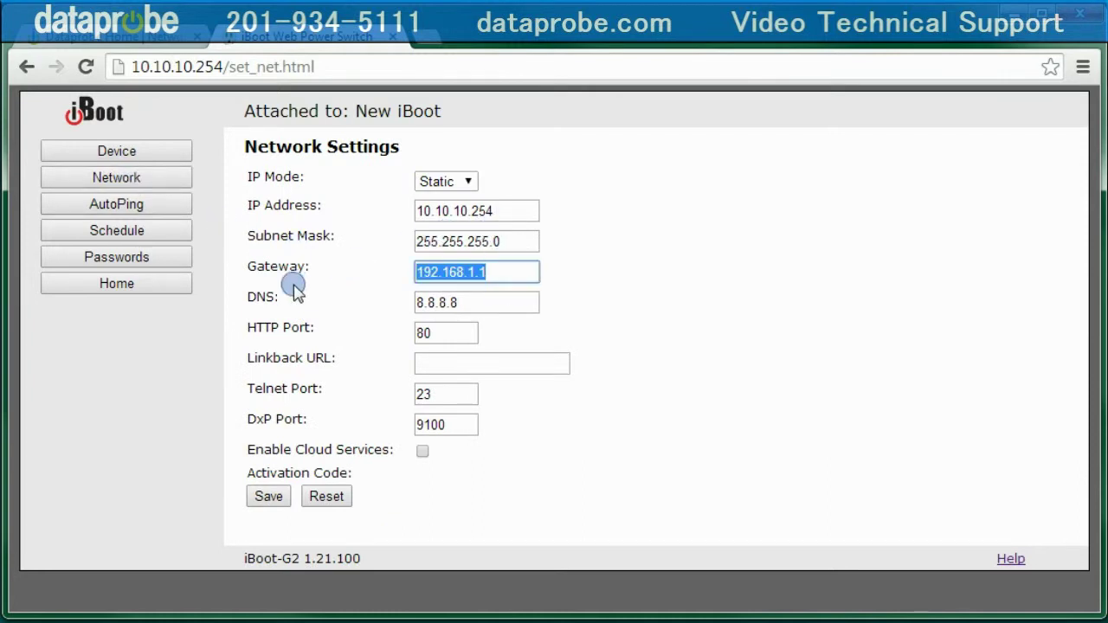
type("10")
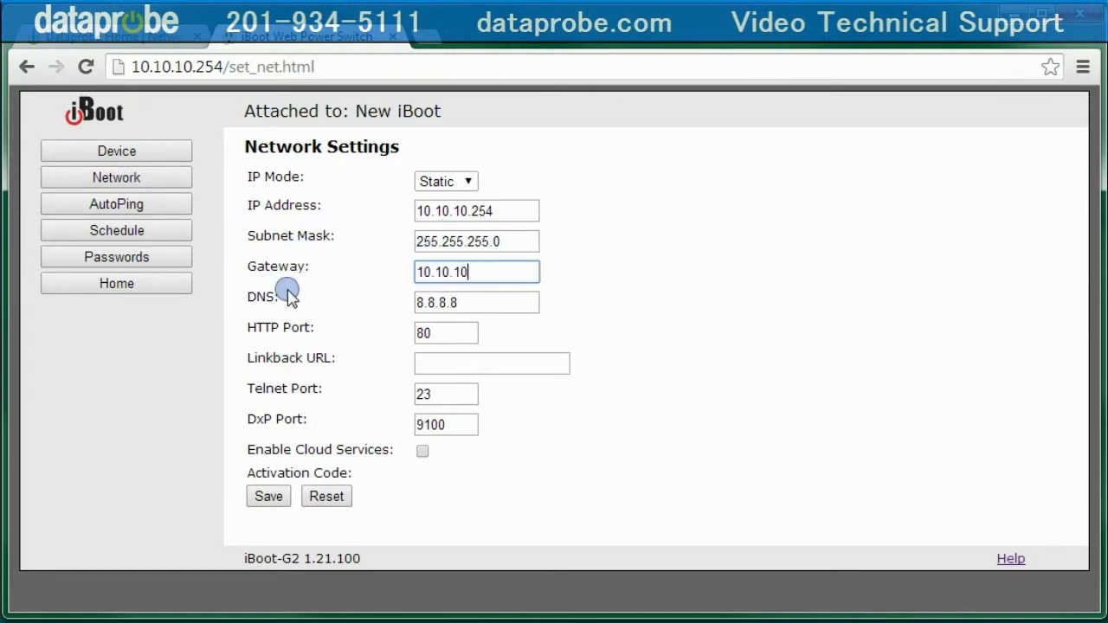
left_click(266, 495)
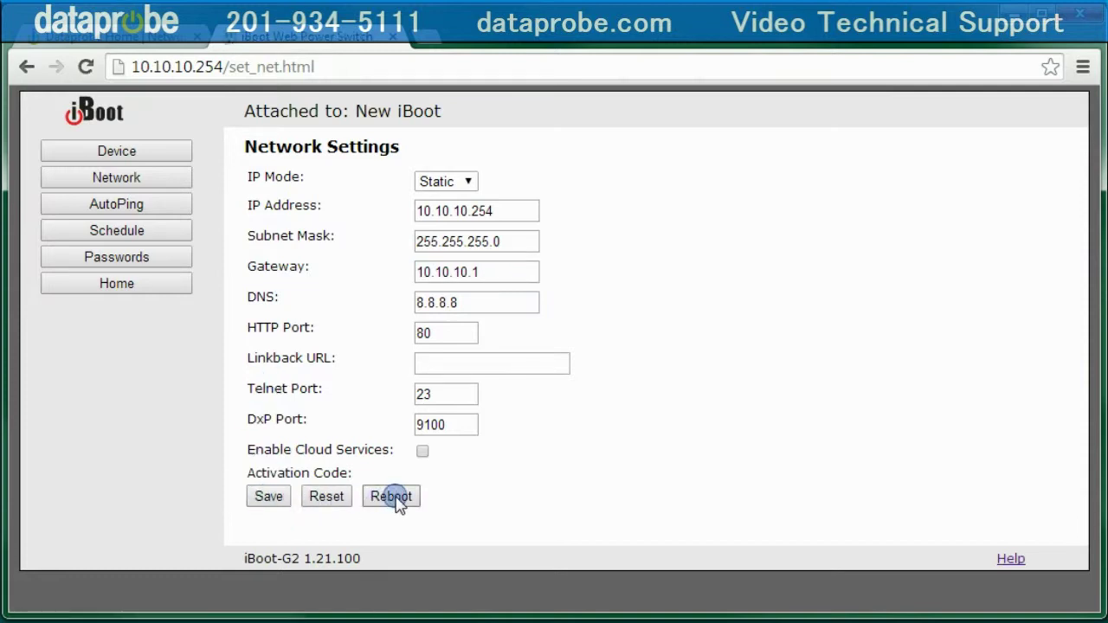
left_click(394, 498)
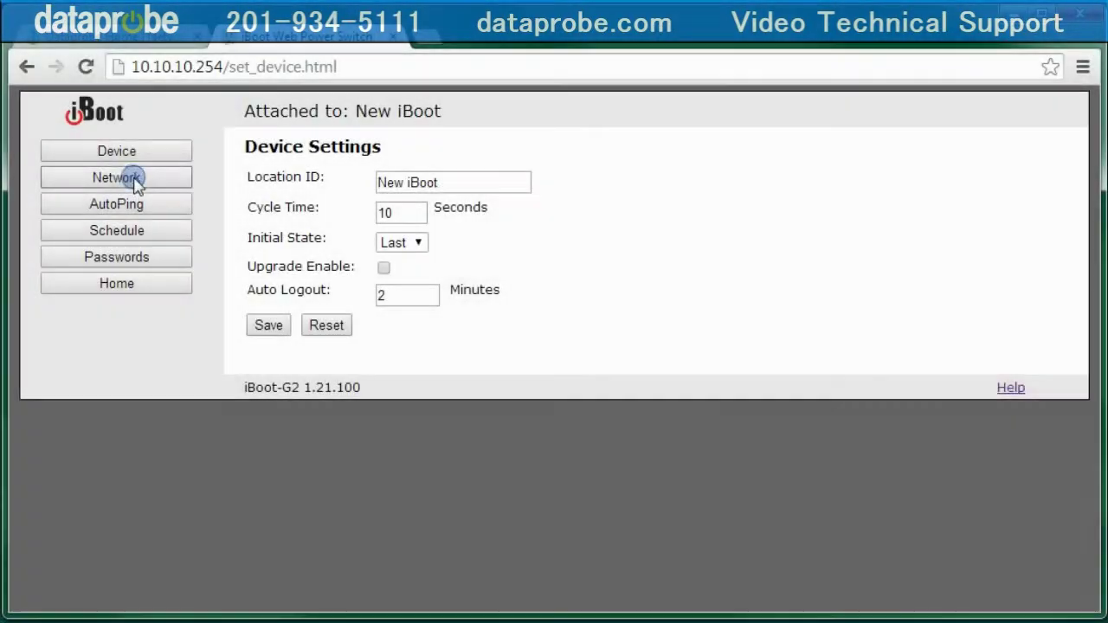
Step: Switch the IP mode from Static to DHCP, save, reboot, and return to DMU
left_click(132, 179)
left_click(465, 181)
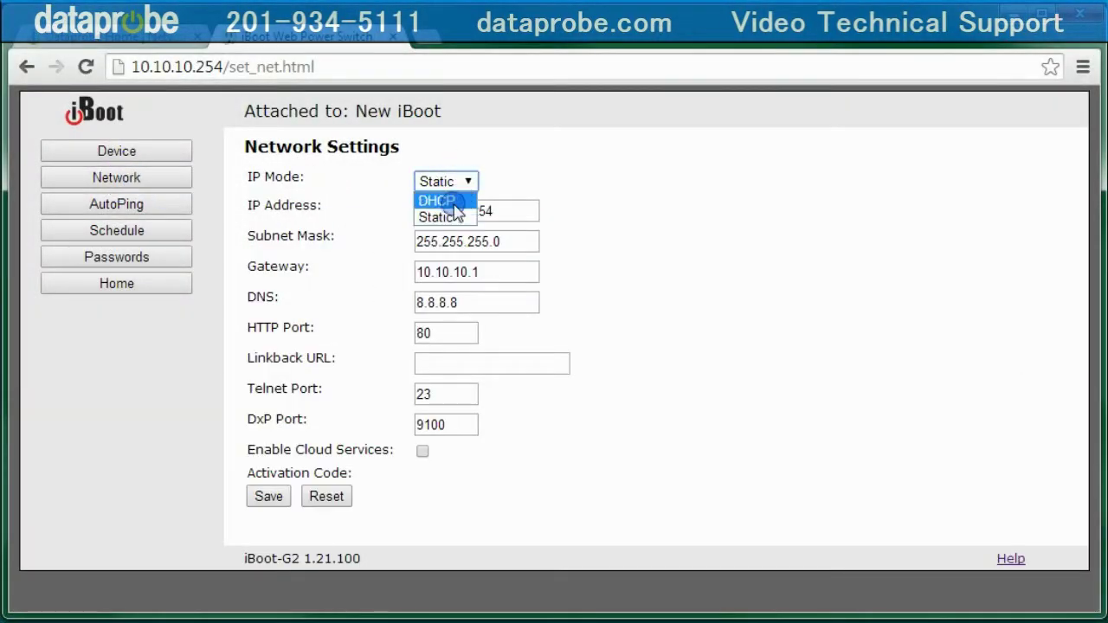
left_click(452, 201)
left_click(279, 492)
left_click(274, 495)
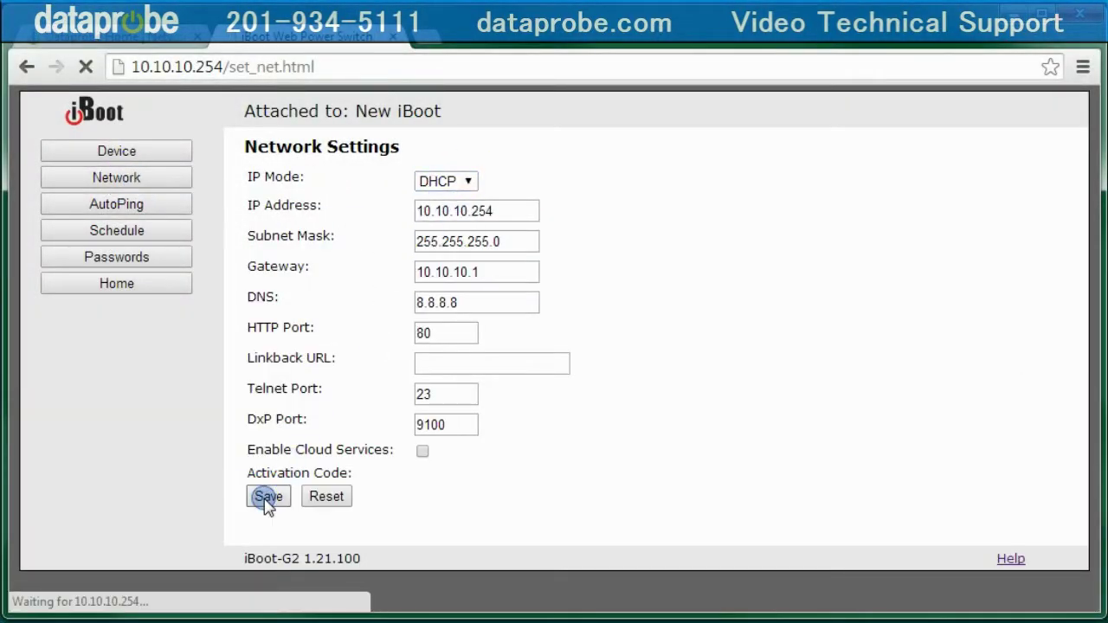
left_click(378, 495)
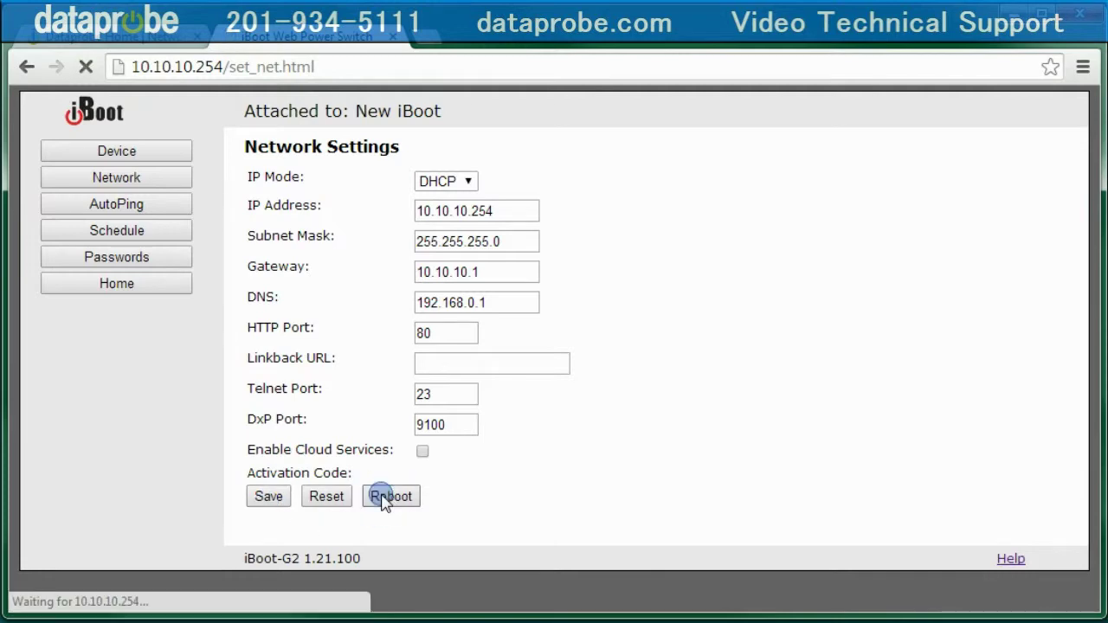
left_click(394, 41)
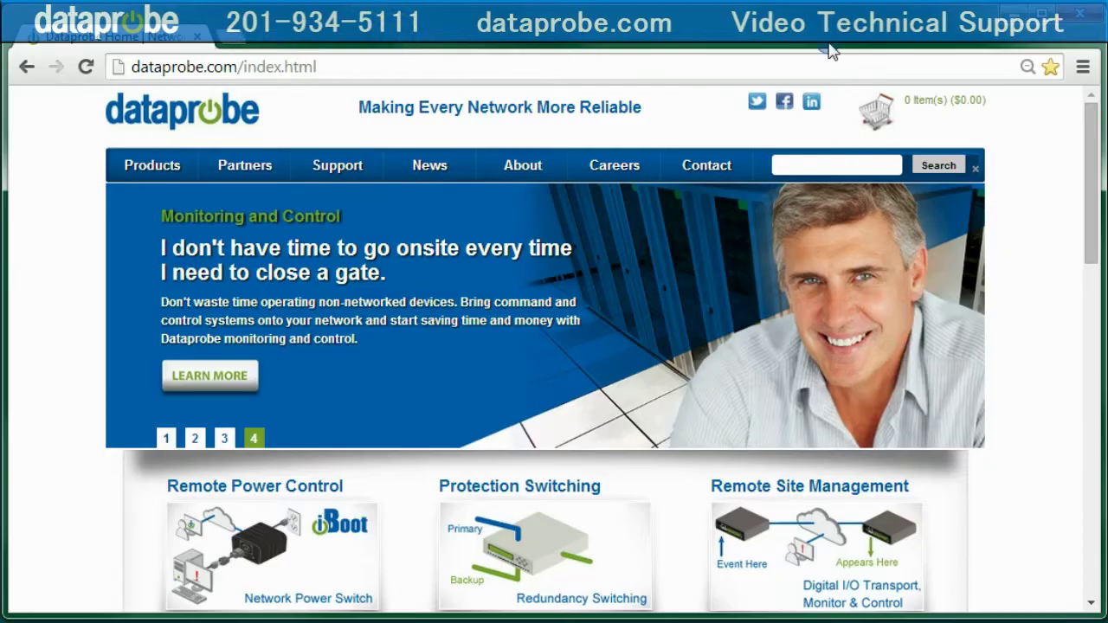
left_click(1012, 12)
left_click(291, 166)
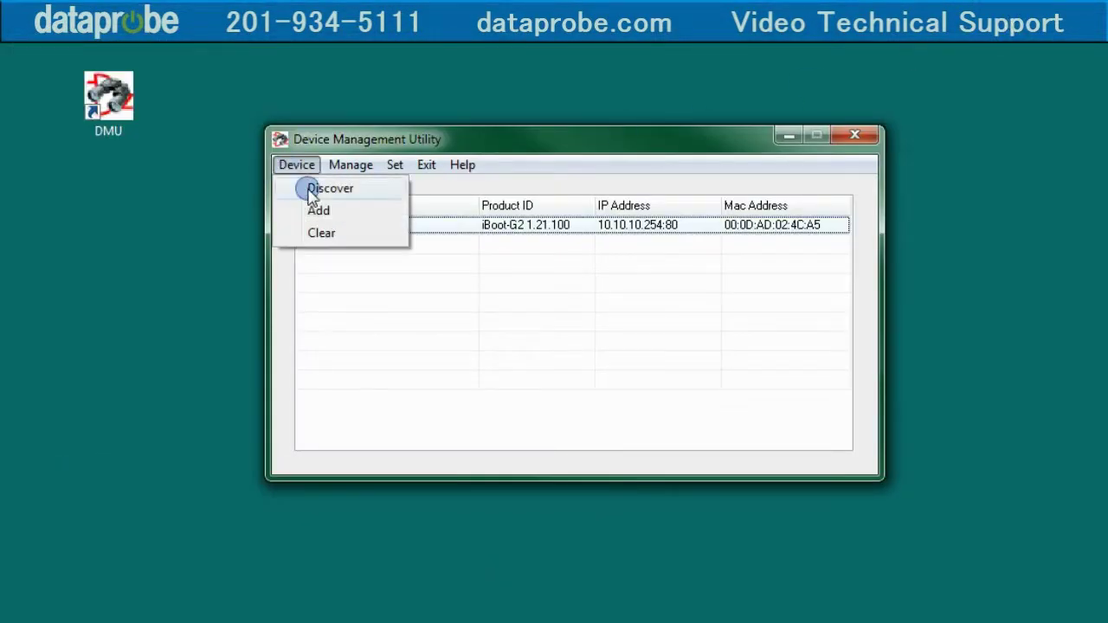
Step: Rediscover New iBoot at 10.10.10.139 and open its web page in the browser
left_click(310, 188)
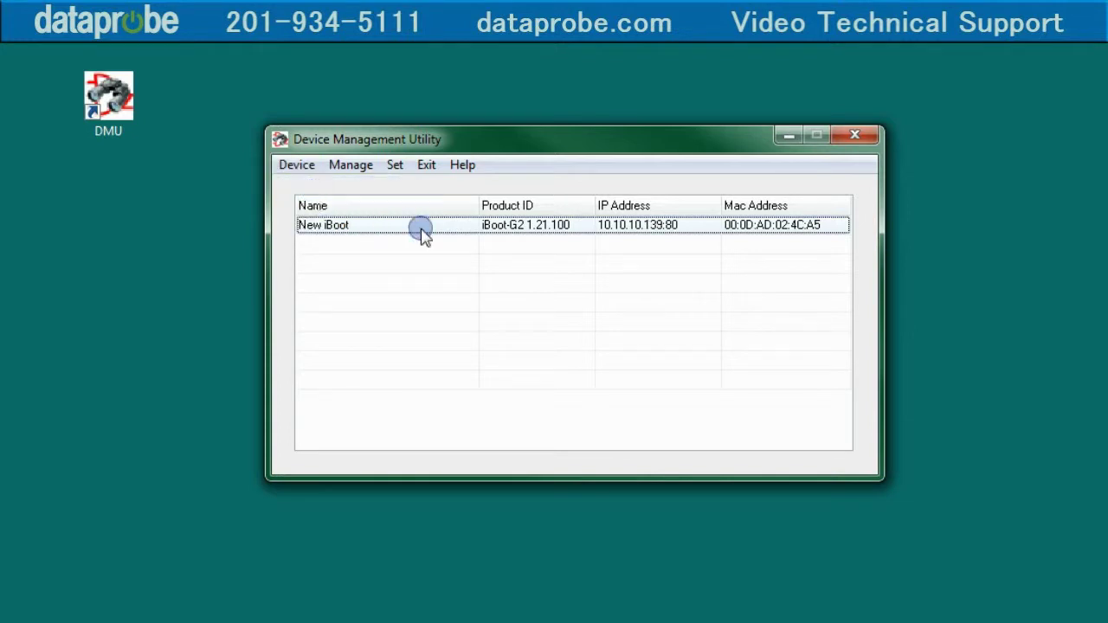
left_click(656, 224)
left_click(355, 166)
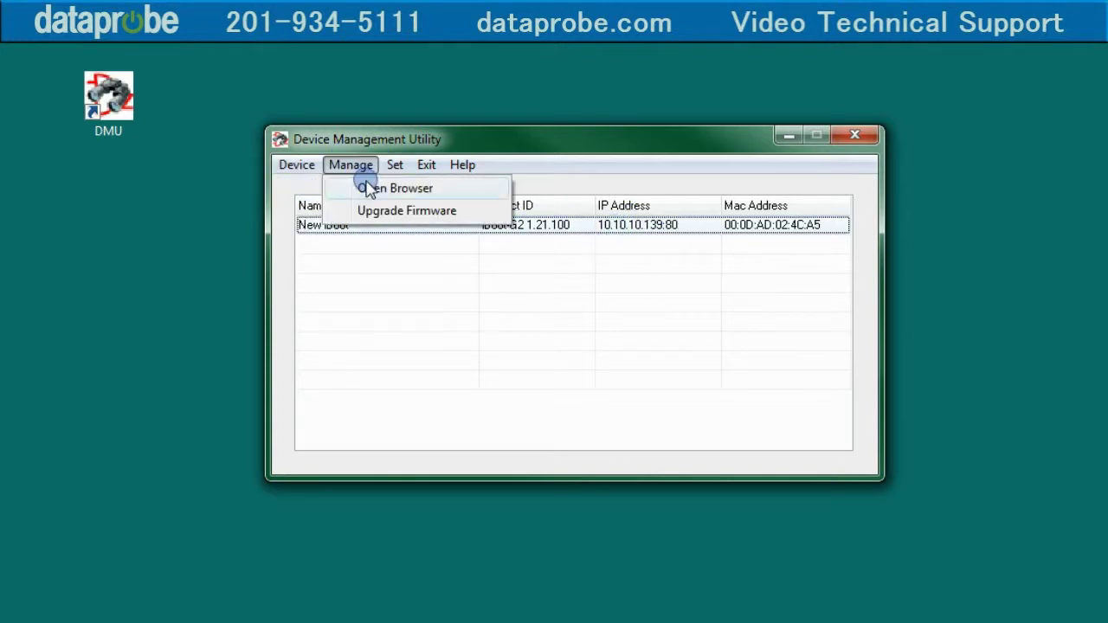
left_click(367, 188)
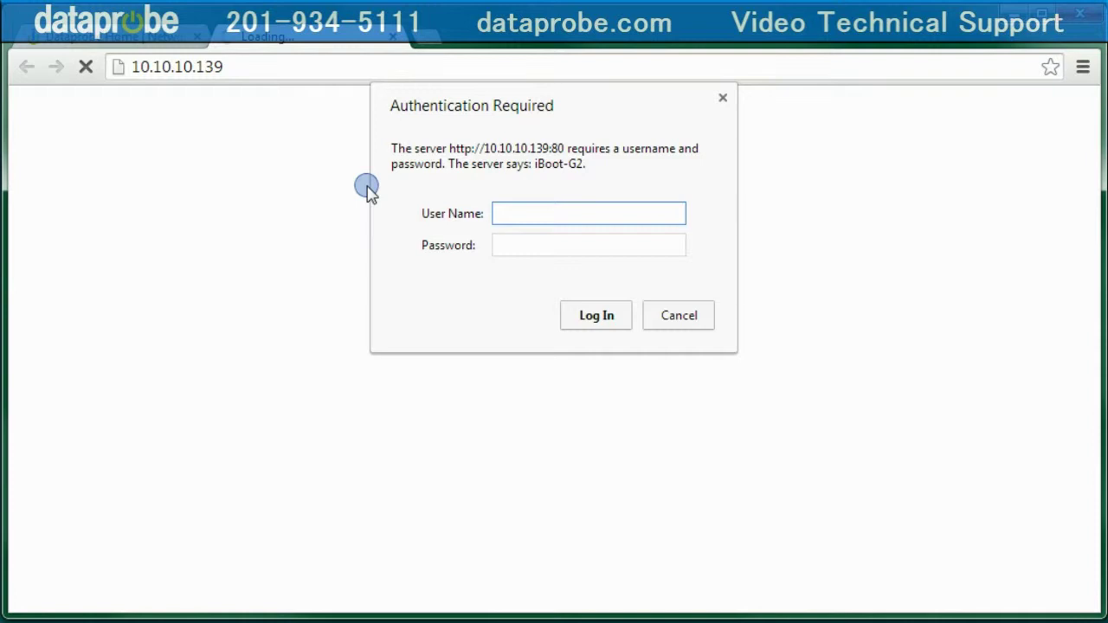
Step: Log in as admin and view the unit's Network settings to check DHCP values
type("admin")
key("Tab")
type("adm")
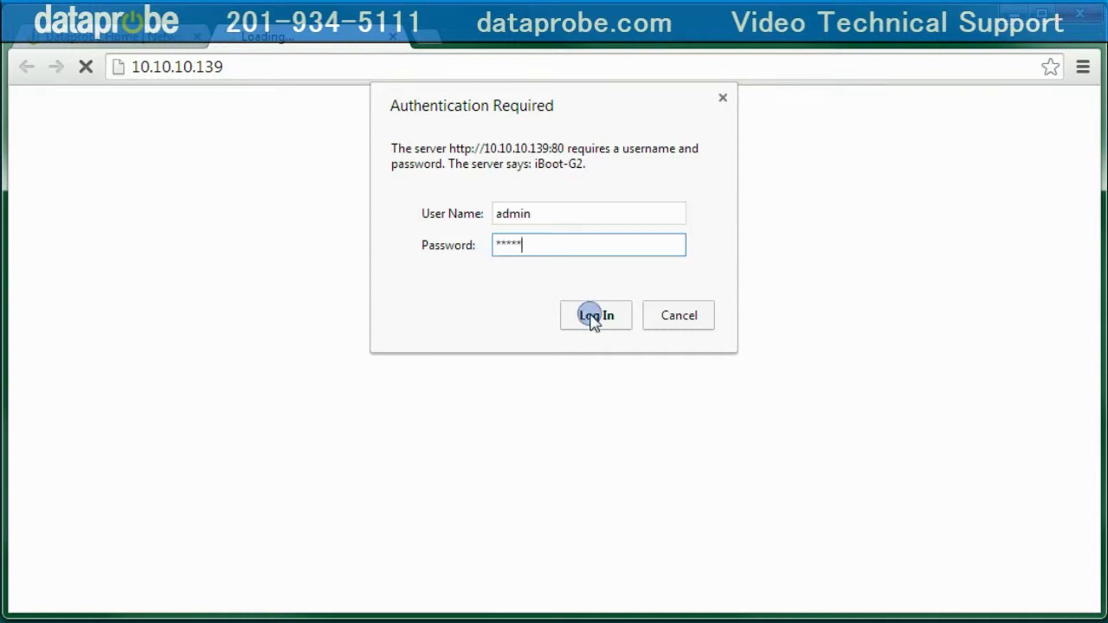
left_click(595, 316)
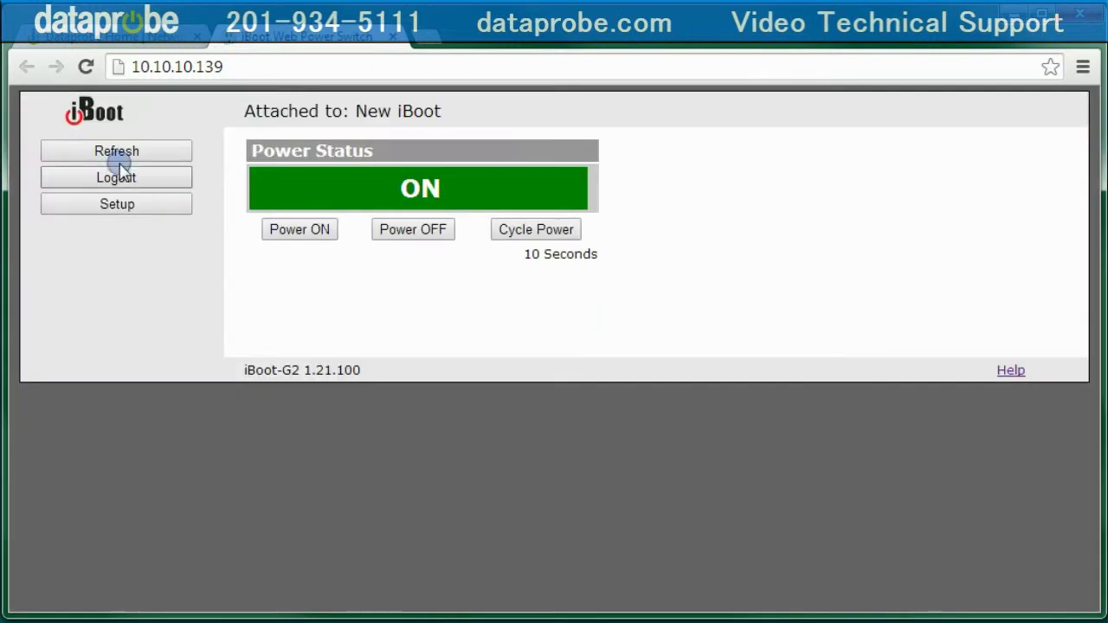
left_click(116, 203)
left_click(128, 178)
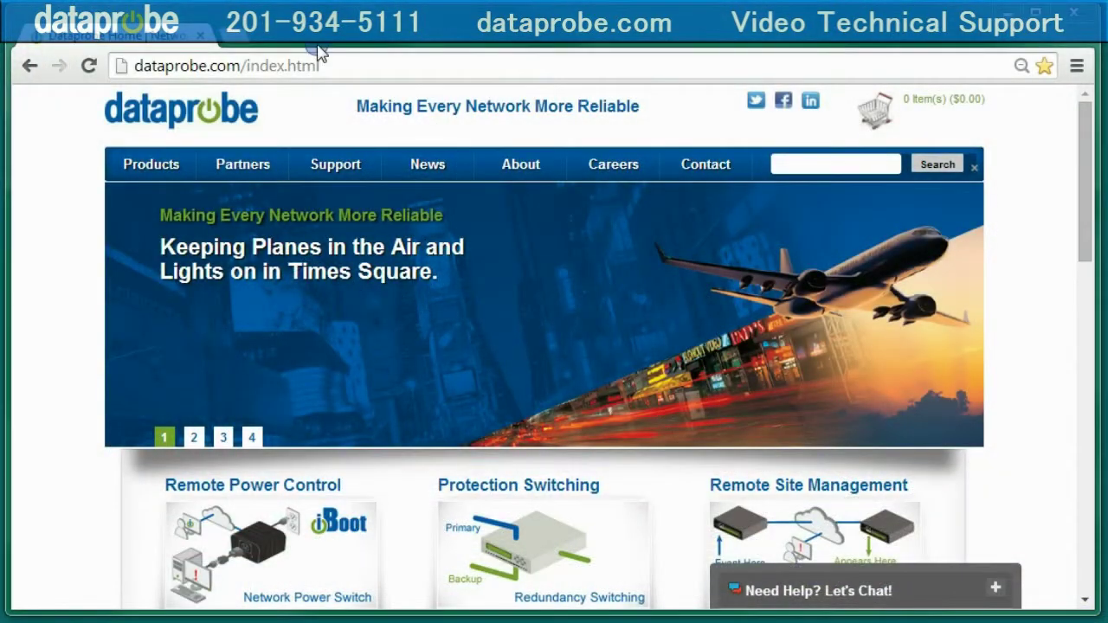
Step: Go to iboot.co and open the cloud account sign-up form
left_click(319, 66)
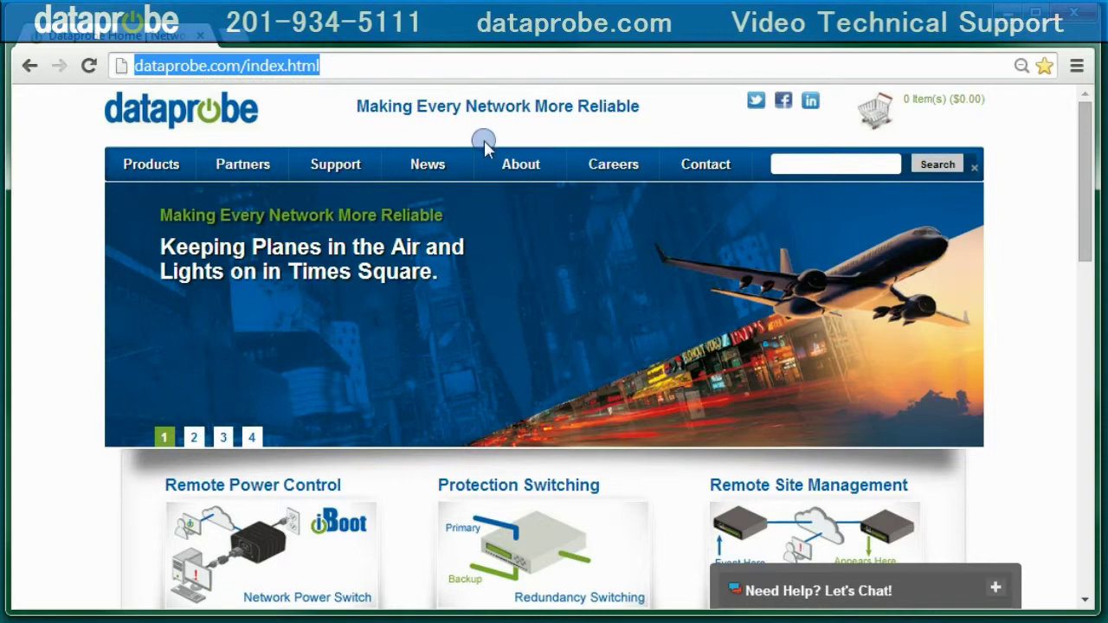
type("iboot.")
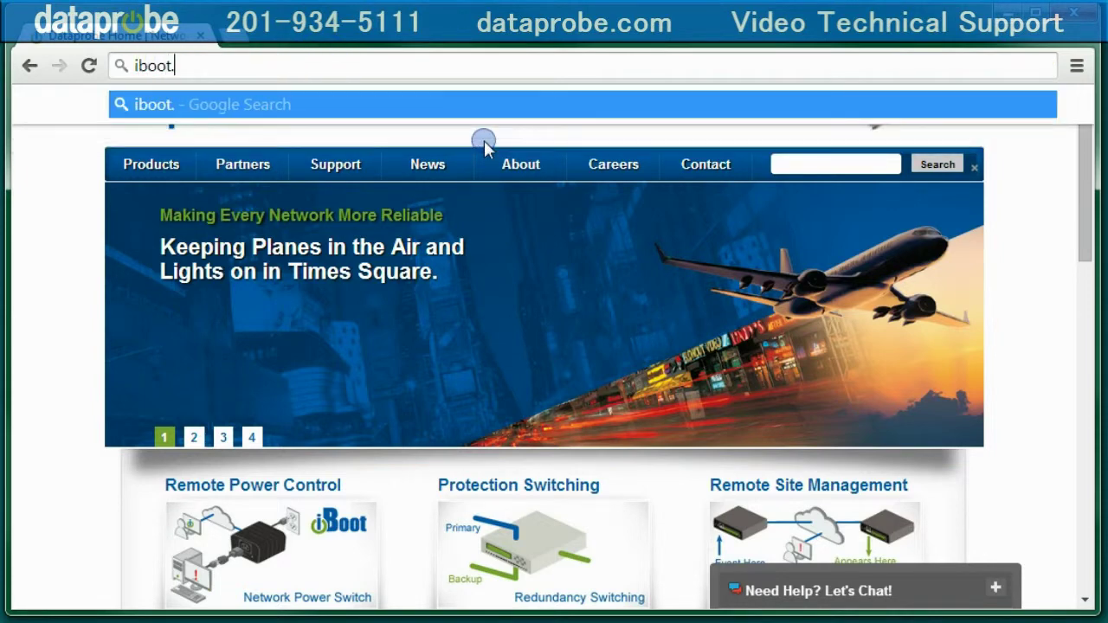
type("co")
key("Return")
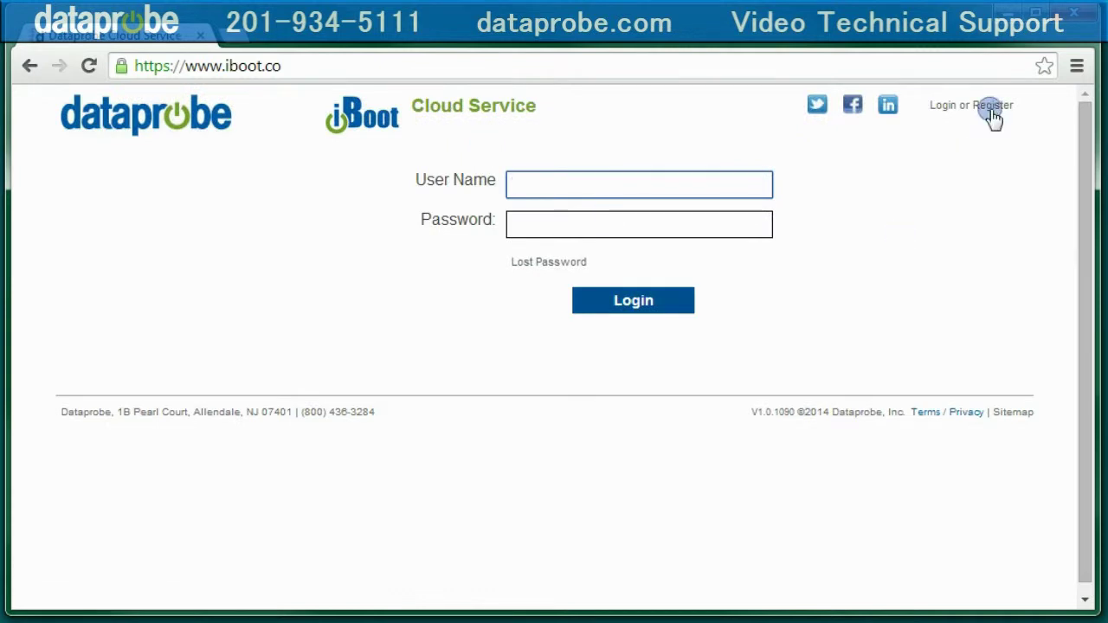
left_click(991, 108)
Step: Enter the account user name, e-mail address, and password
left_click(451, 225)
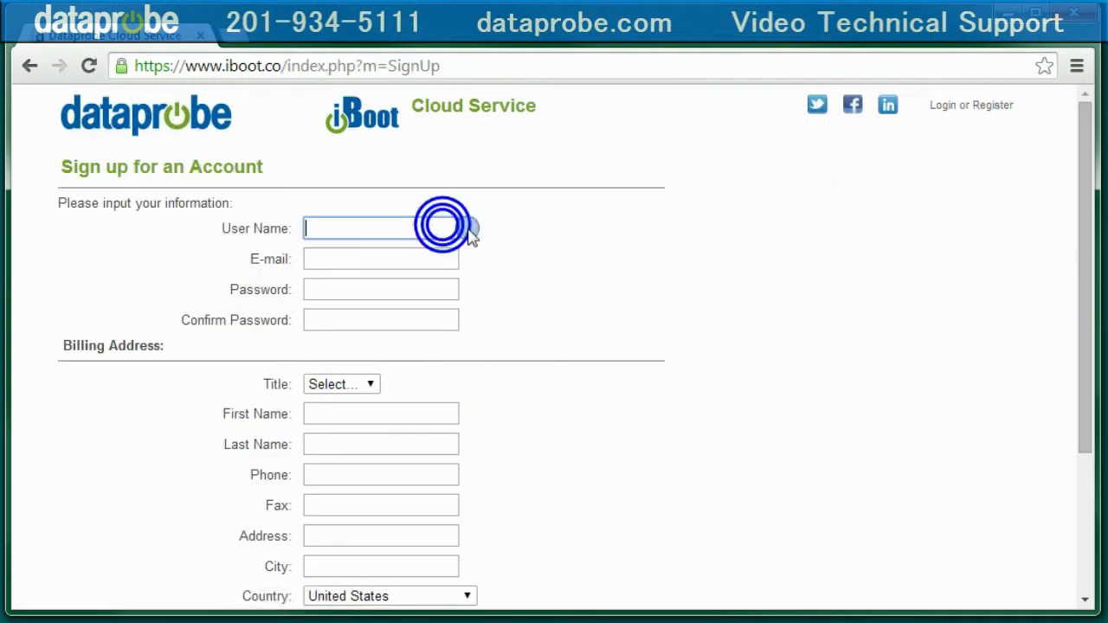
type("myaccount")
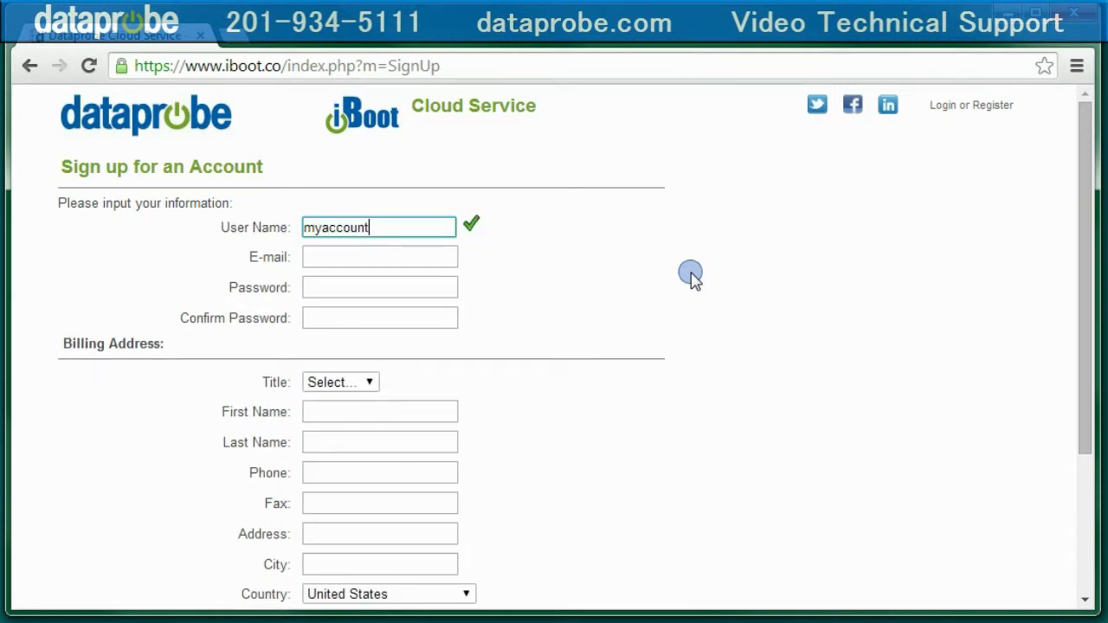
key("Tab")
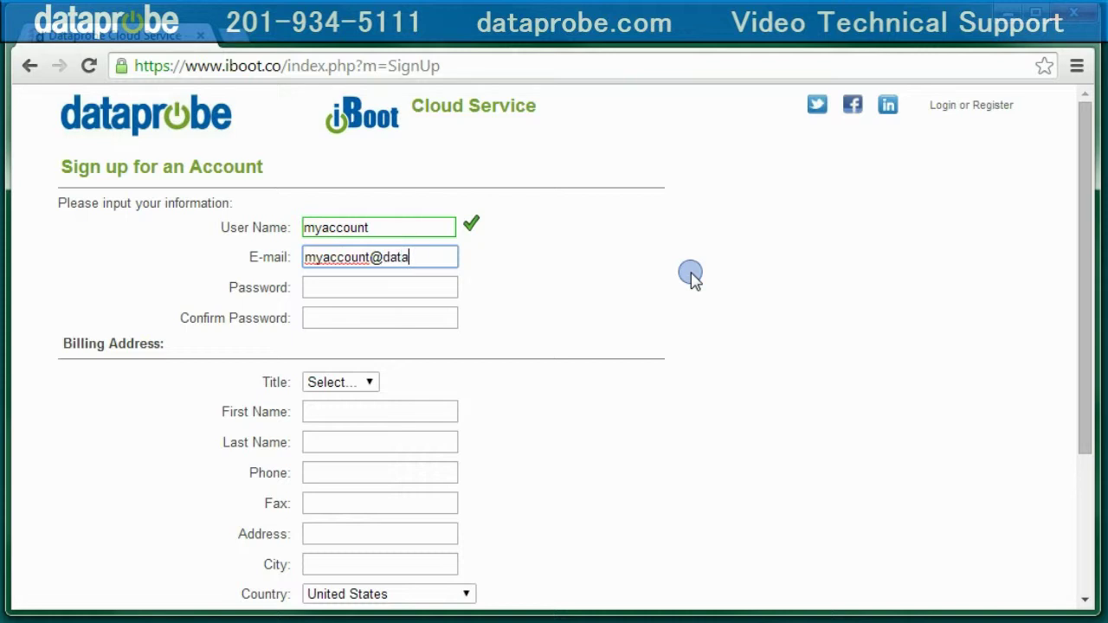
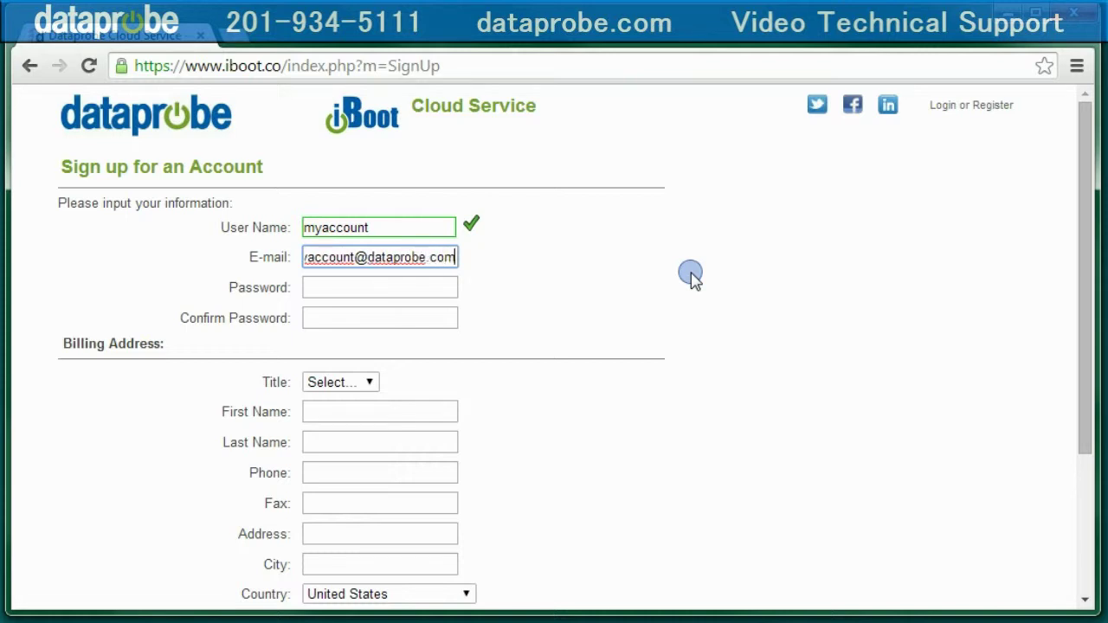
key("Tab")
type("••")
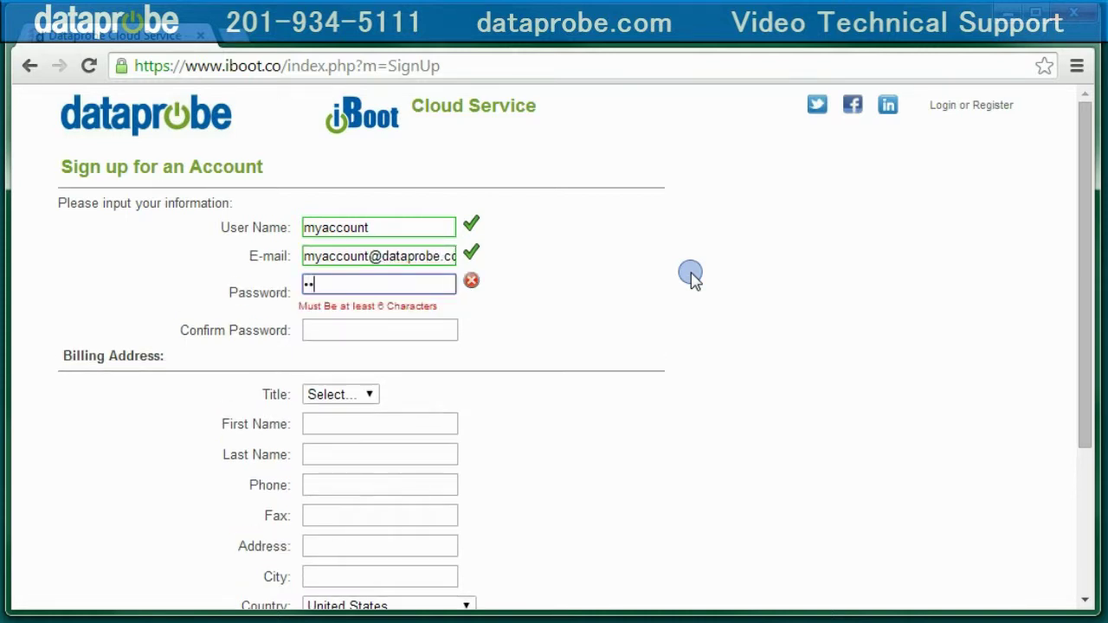
type("••••")
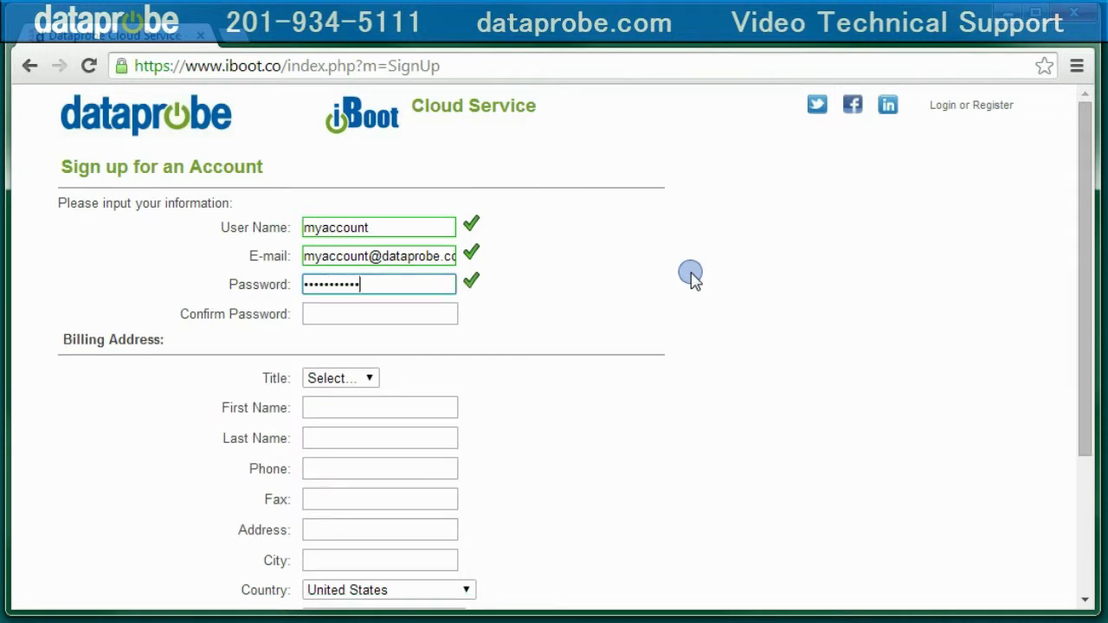
key("Tab")
type("••••••")
Step: Choose the title Mr. and fill in the account holder's names and phone number
key("Tab")
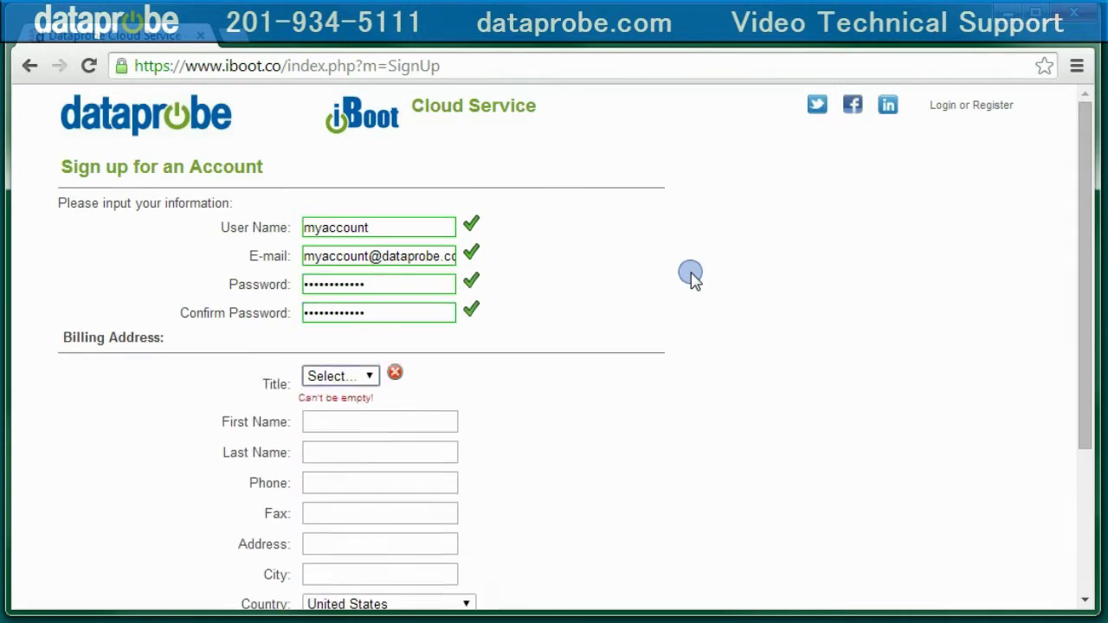
key("Down")
key("Tab")
type("my")
key("Tab")
type("account")
key("Tab")
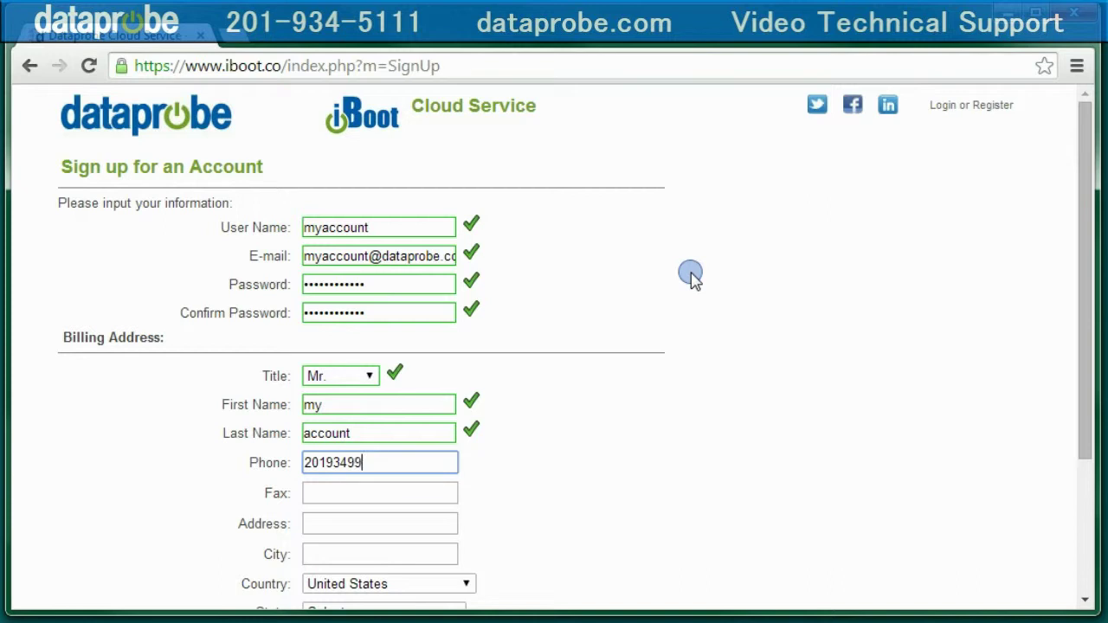
Step: Fill in the billing address, city, state and zip code, then submit the sign-up
key("Tab")
key("Tab")
type("1b")
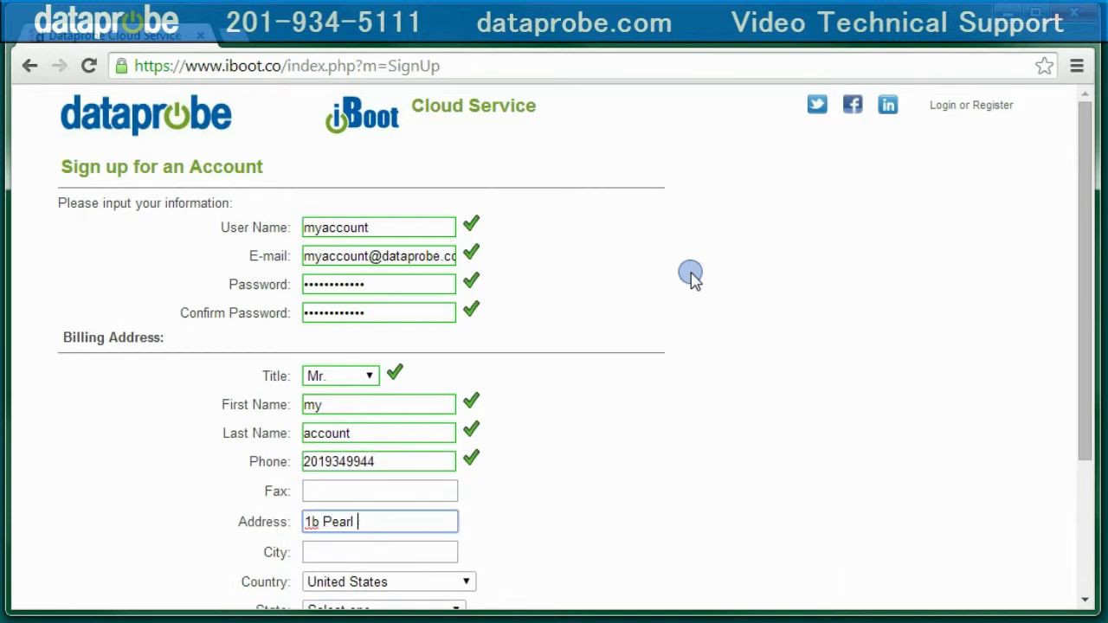
key("Tab")
type("Allendale")
key("Tab")
key("Tab")
key("n")
key("n")
key("n")
key("n")
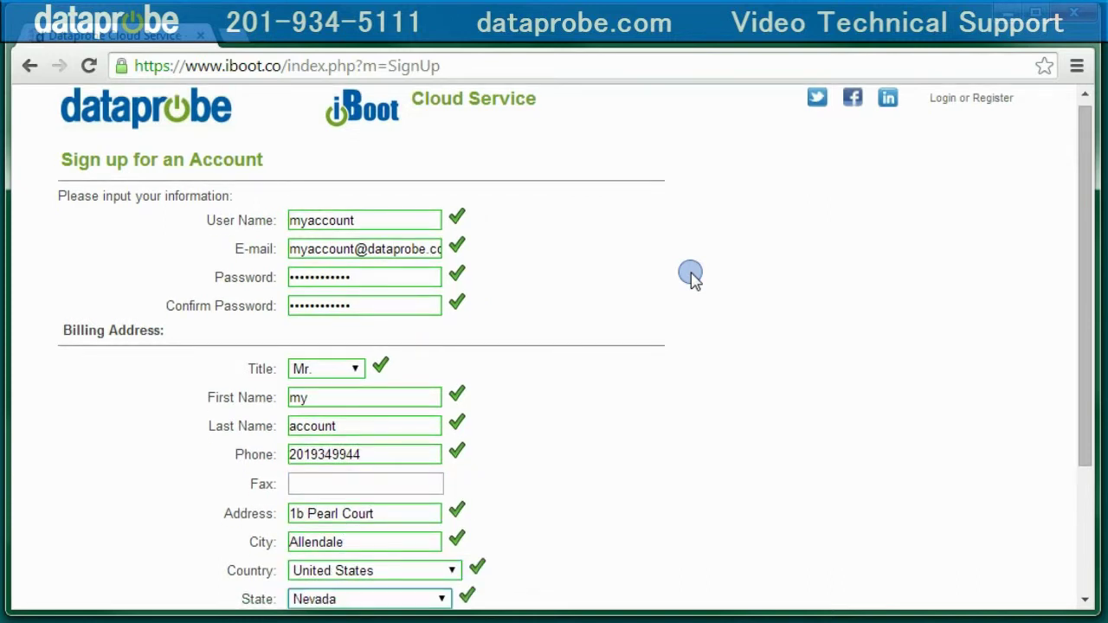
key("Tab")
type("07401")
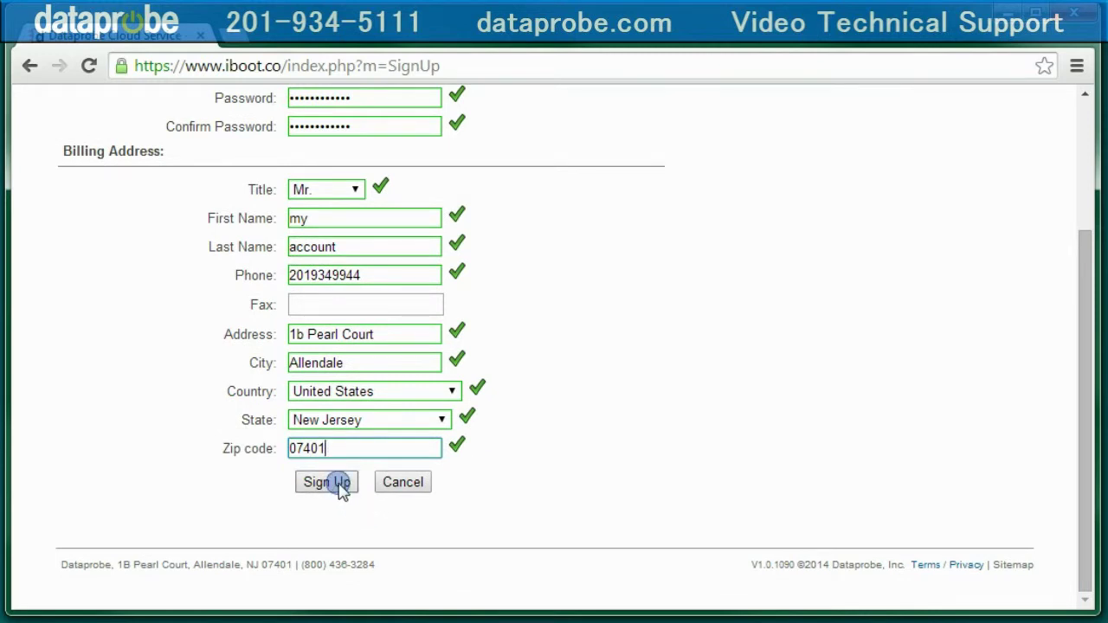
left_click(342, 490)
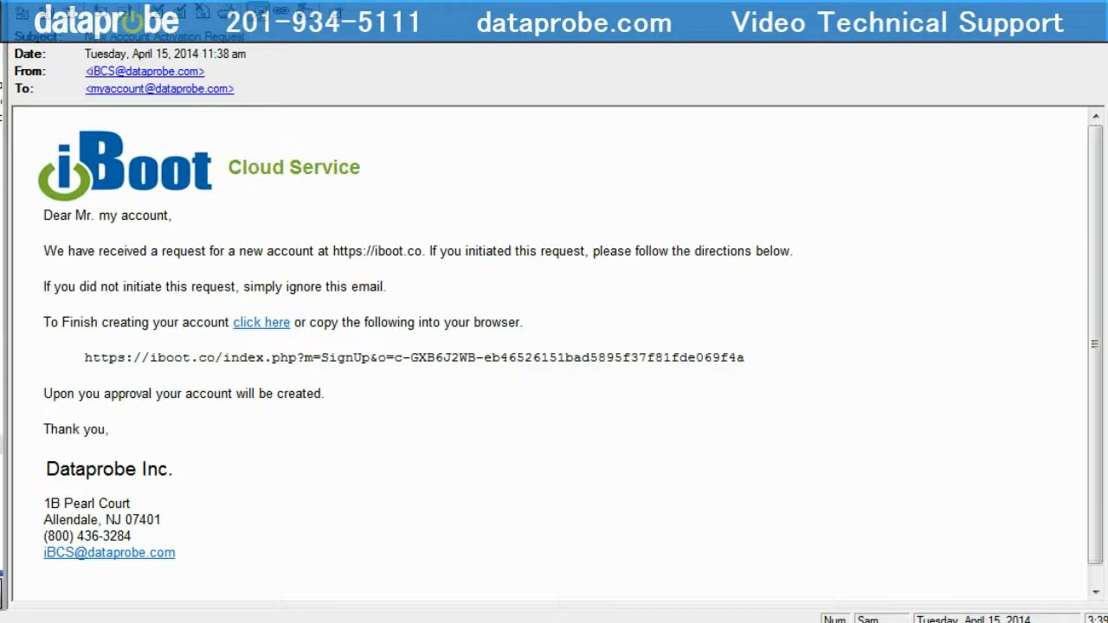
Step: Follow the 'click here' activation link in the iBoot Cloud Service email
left_click(263, 322)
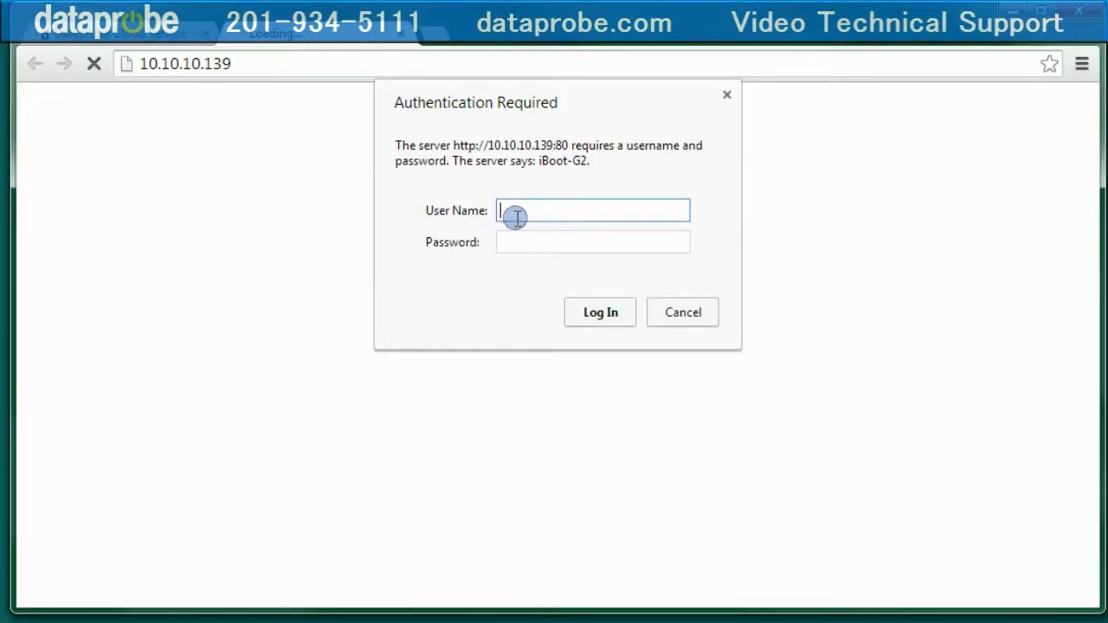
left_click(511, 215)
type("adm")
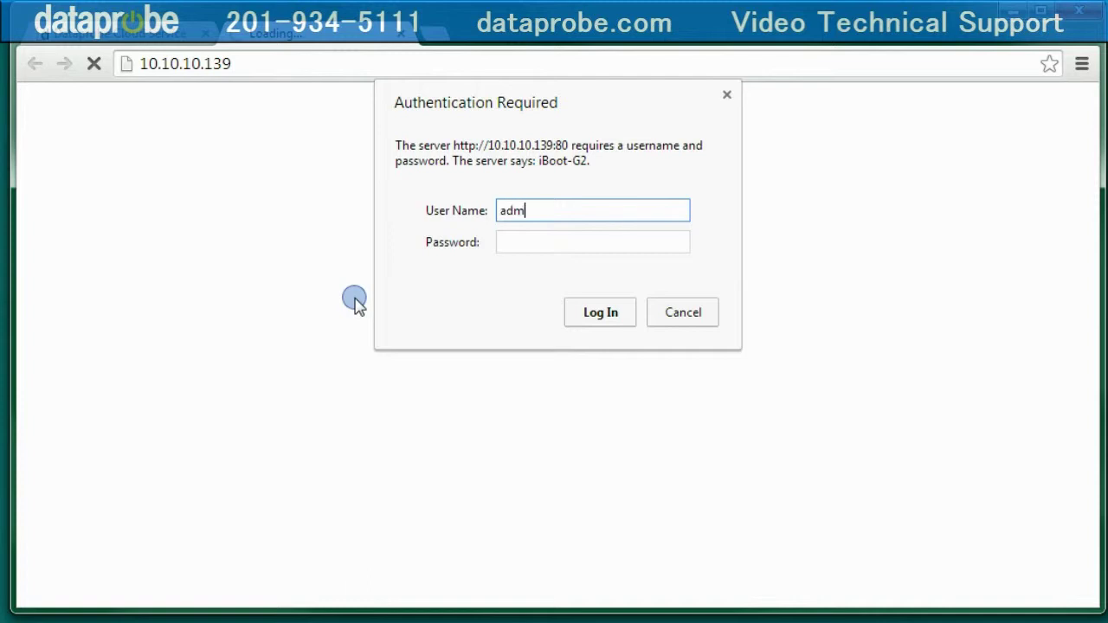
type("in")
key("Tab")
type("admin")
key("Return")
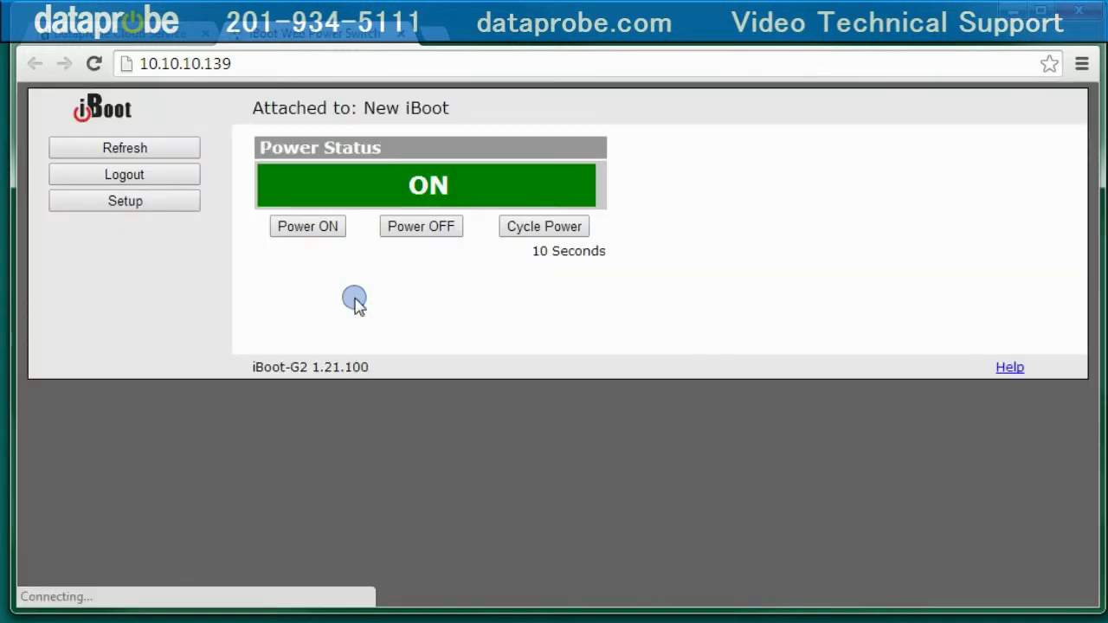
left_click(140, 208)
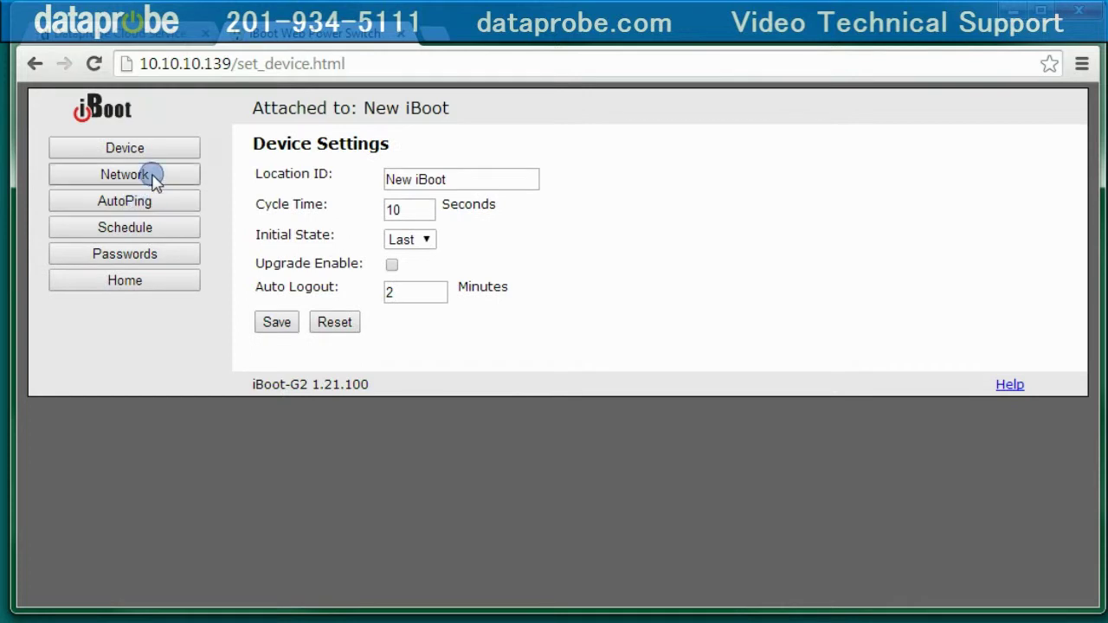
left_click(145, 177)
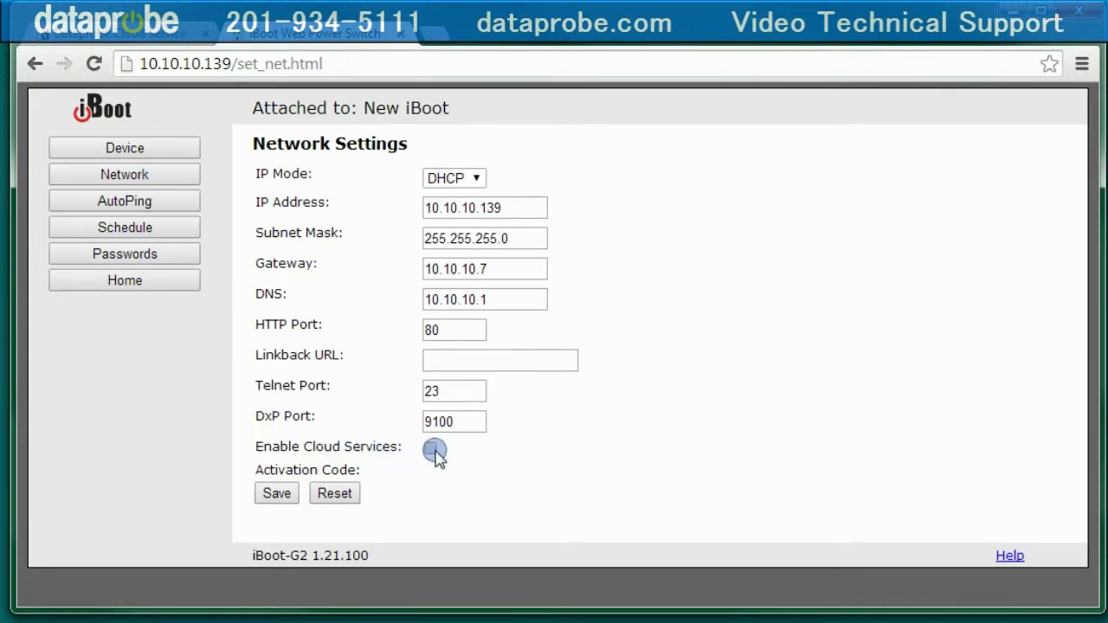
left_click(430, 448)
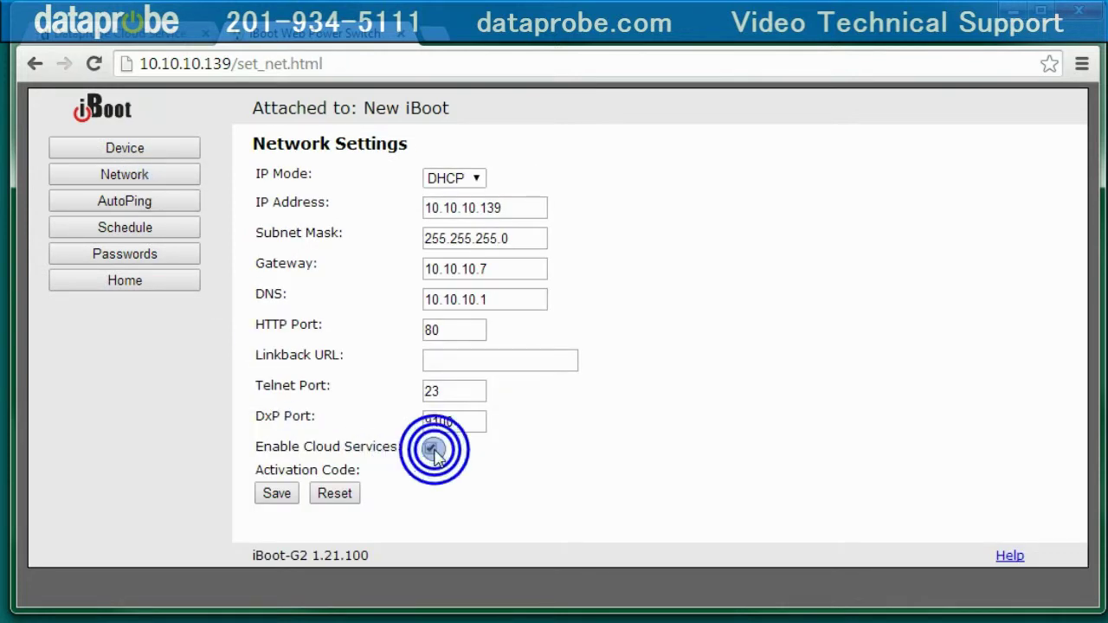
left_click(277, 493)
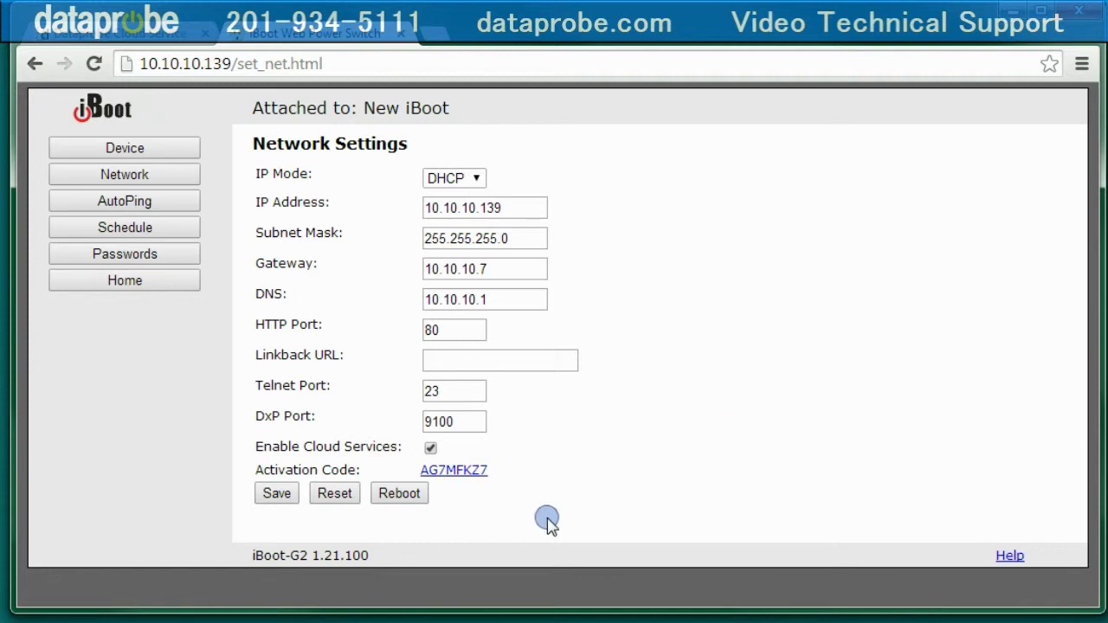
left_click(462, 472)
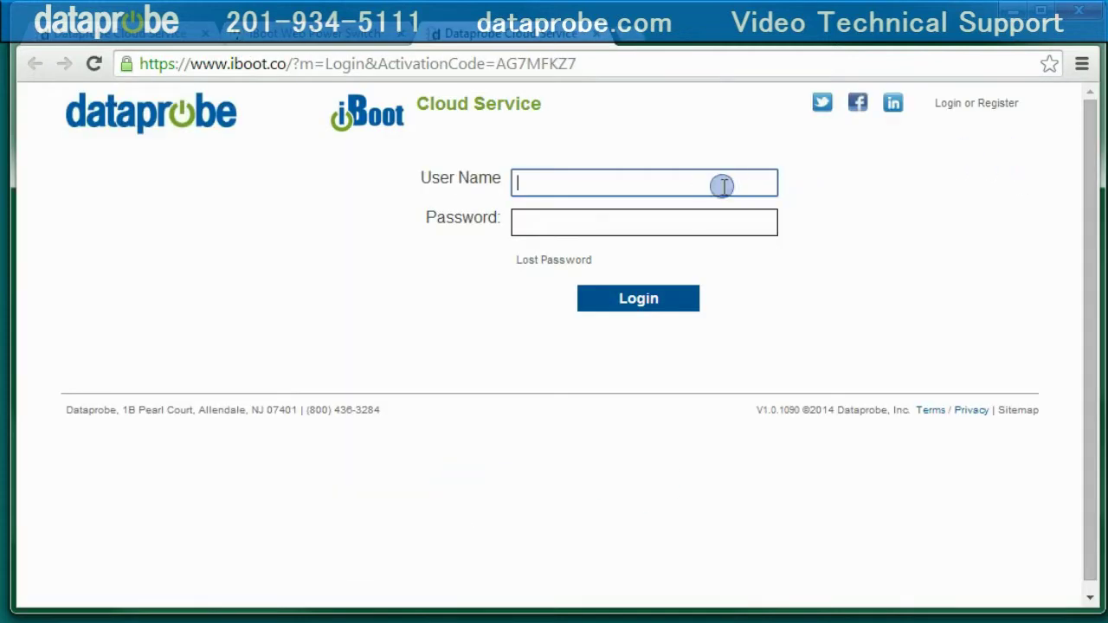
Step: Sign in with the cloud account credentials and open options for device AG7MFKZ7
type("myaccount")
key("Tab")
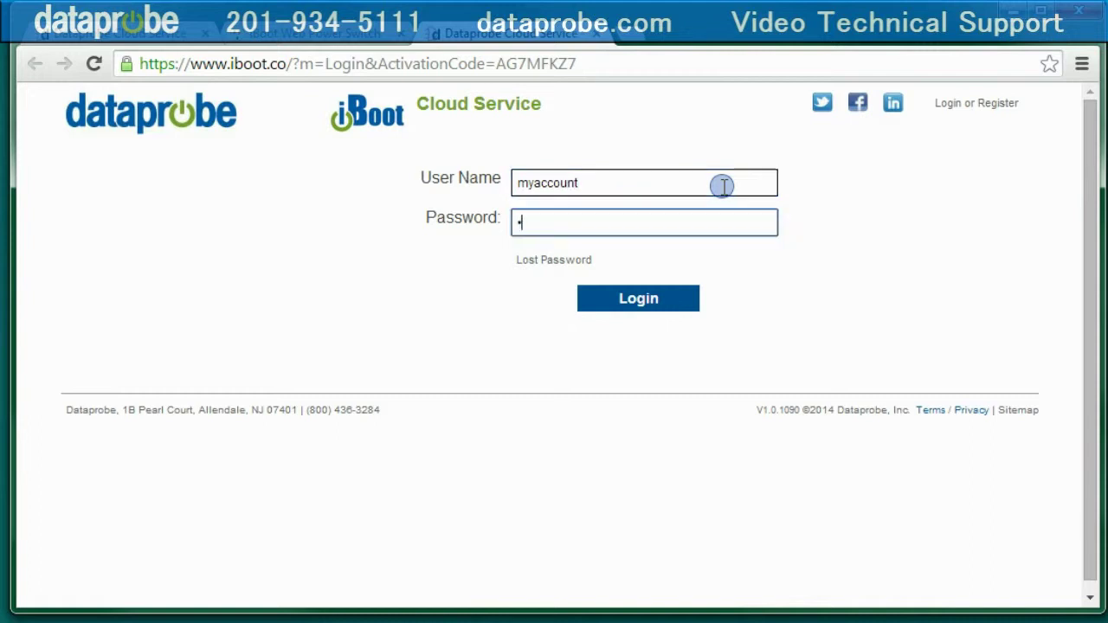
key("Return")
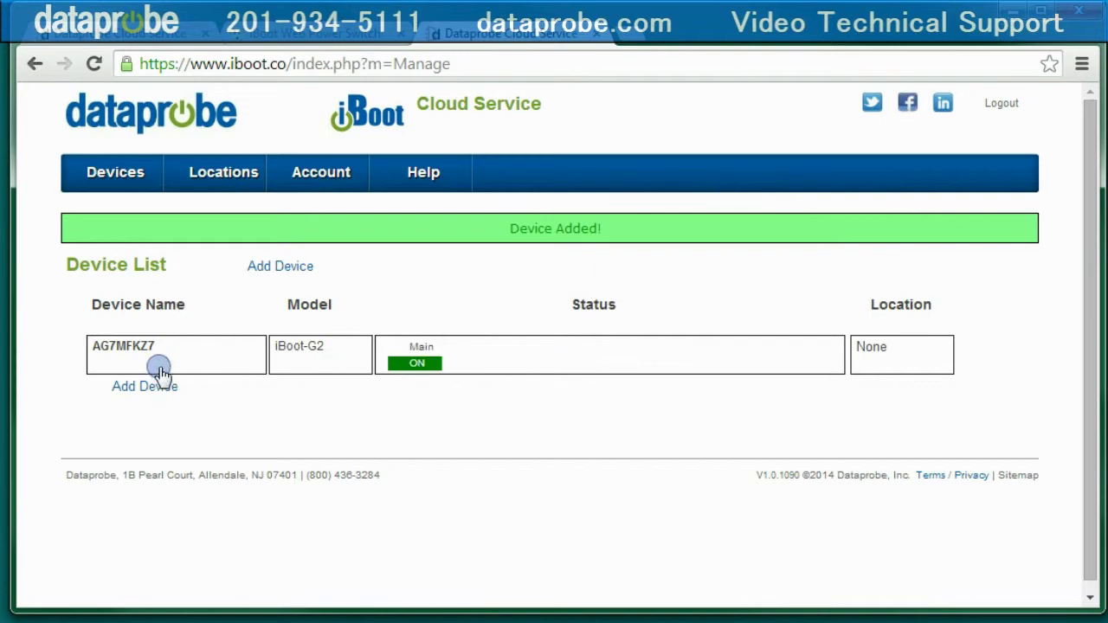
left_click(204, 349)
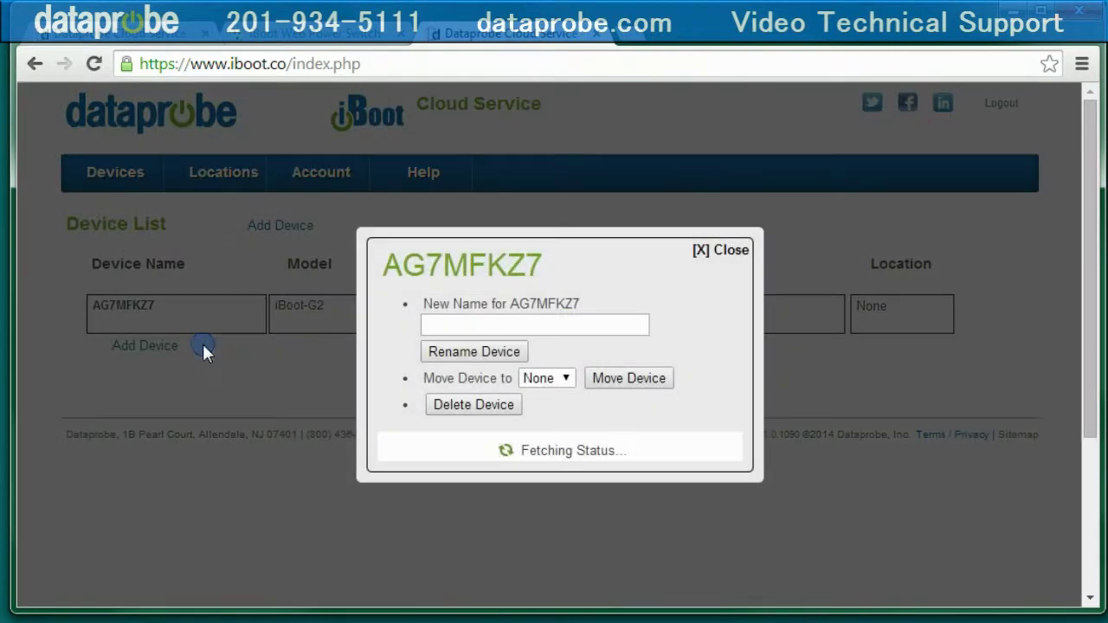
Step: Rename cloud device AG7MFKZ7 to 'My test Unit', then turn its power off
left_click(493, 271)
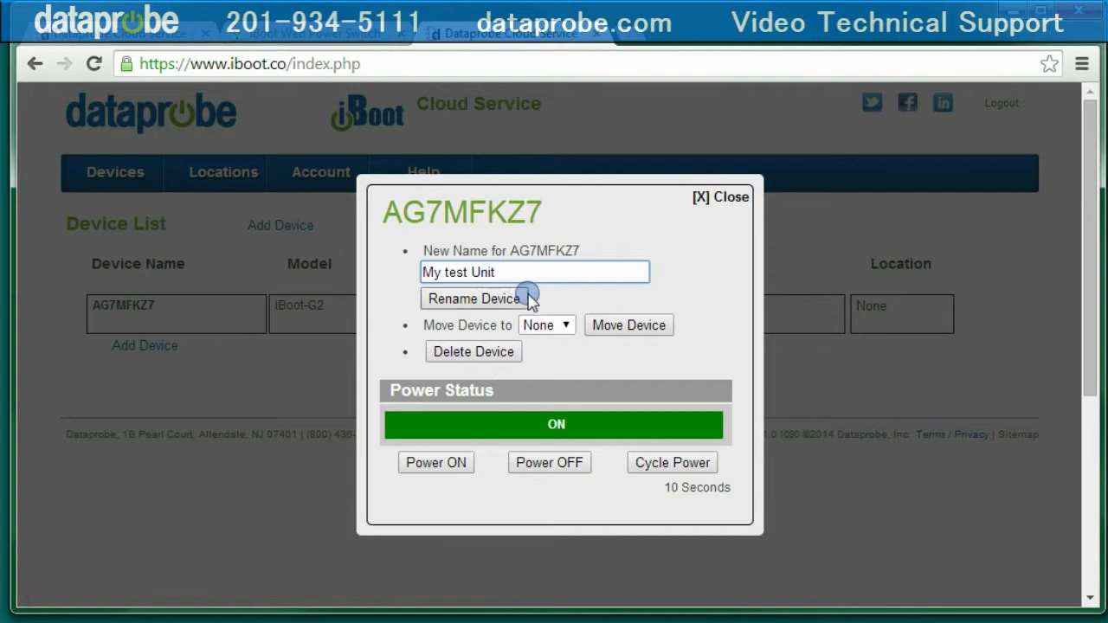
left_click(485, 300)
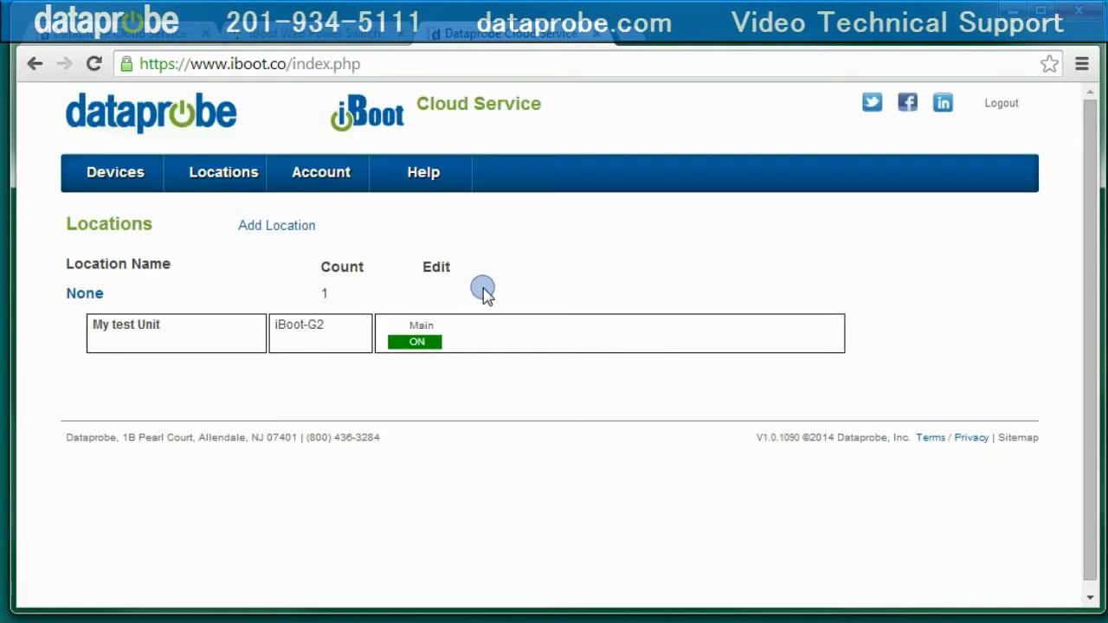
left_click(483, 338)
left_click(557, 465)
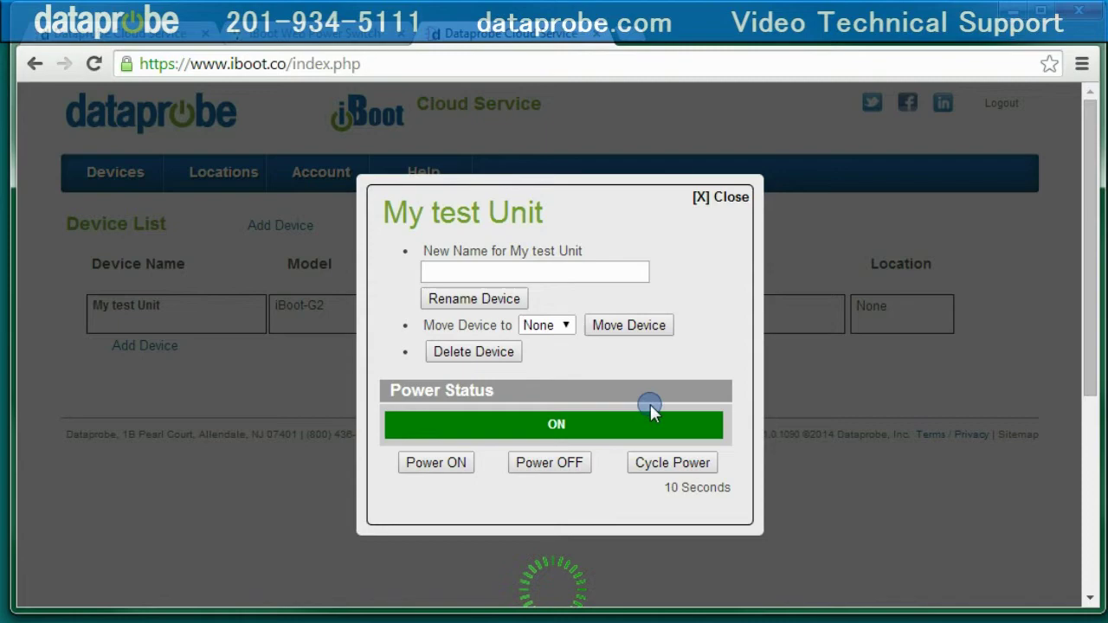